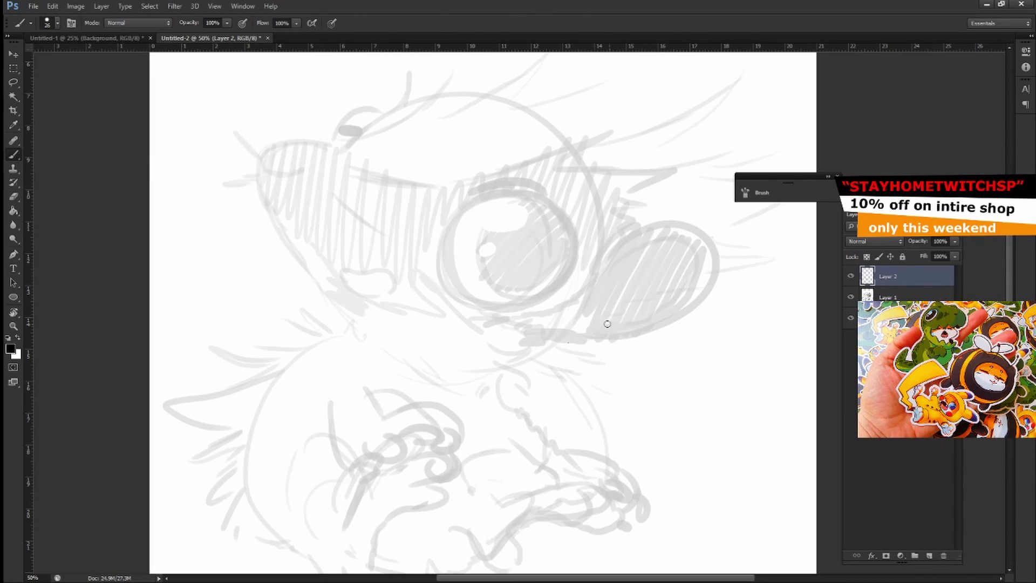
# - Ink the eye outline and the rounded ear with short tick strokes inside it
pyautogui.moveTo(562, 214); pyautogui.dragTo(567, 218)
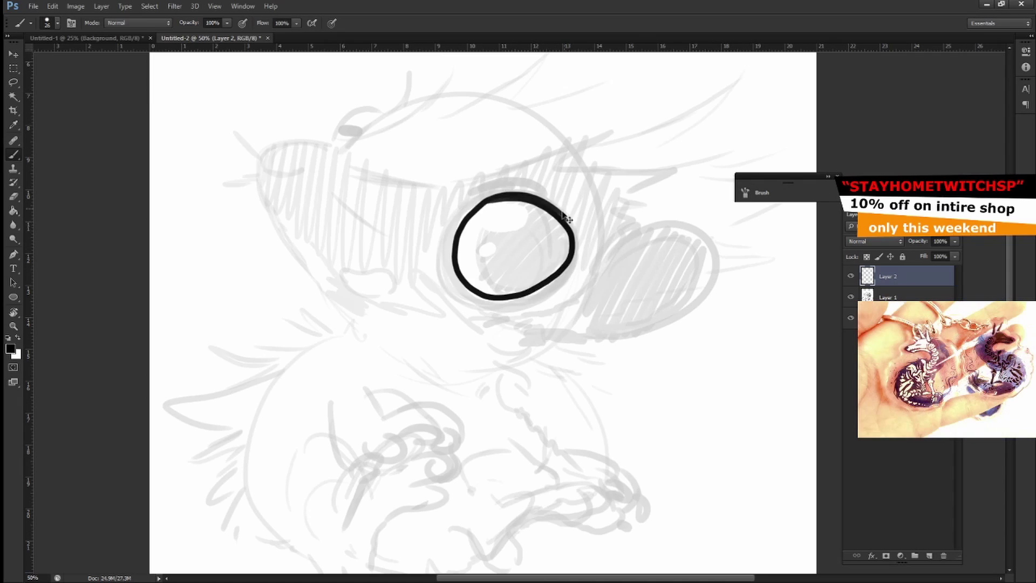
pyautogui.press('r')
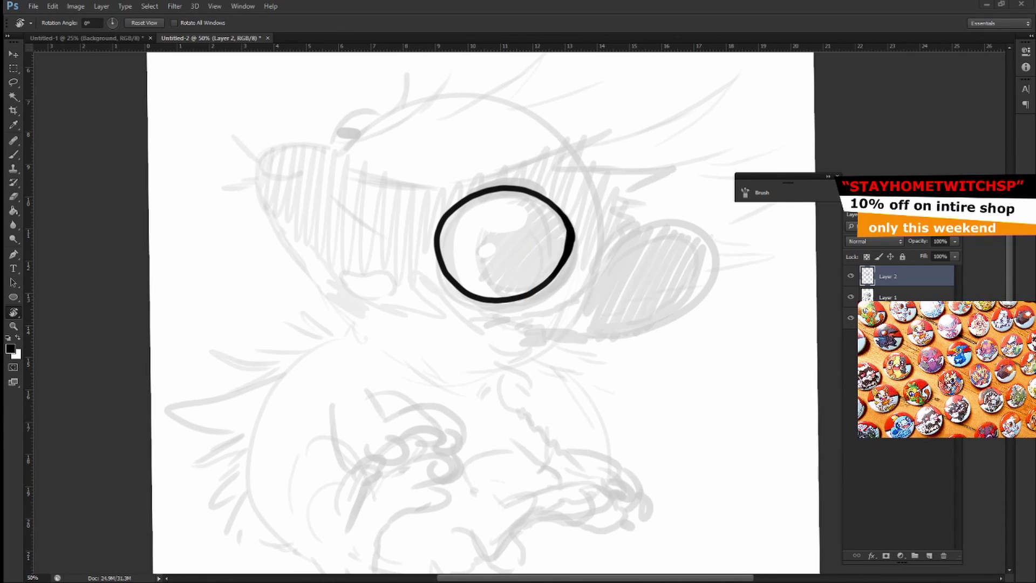
pyautogui.press('b')
pyautogui.moveTo(592, 261); pyautogui.dragTo(572, 321)
pyautogui.moveTo(656, 233)
pyautogui.mouseDown()
pyautogui.moveTo(580, 289)
pyautogui.moveTo(611, 315)
pyautogui.mouseUp()
pyautogui.moveTo(618, 310); pyautogui.dragTo(620, 314)
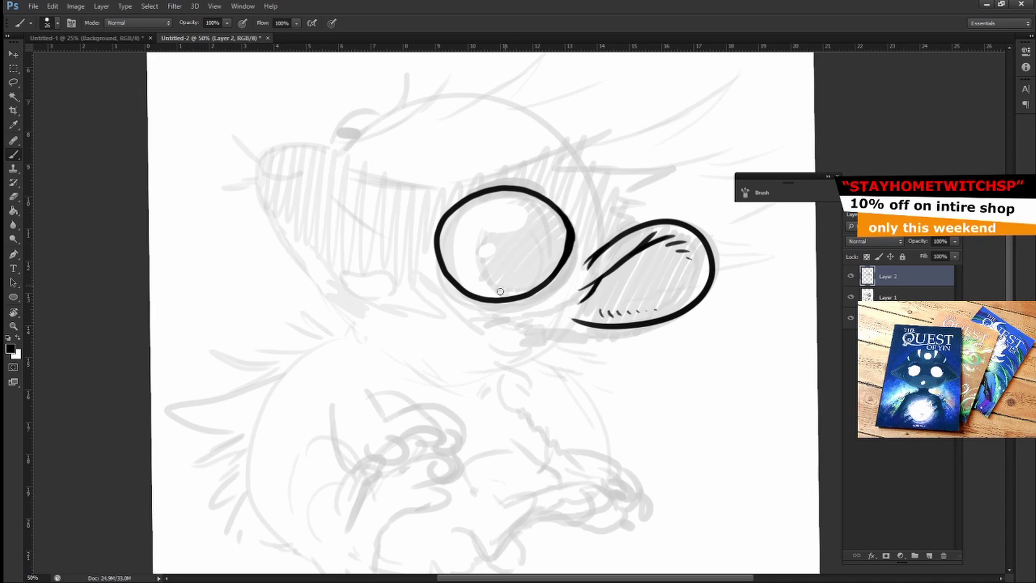
# - Fill the pupil solid black, erase white highlights, and ink the curved snout line
pyautogui.press('r')
pyautogui.moveTo(465, 266); pyautogui.dragTo(529, 178)
pyautogui.moveTo(486, 227); pyautogui.dragTo(540, 270)
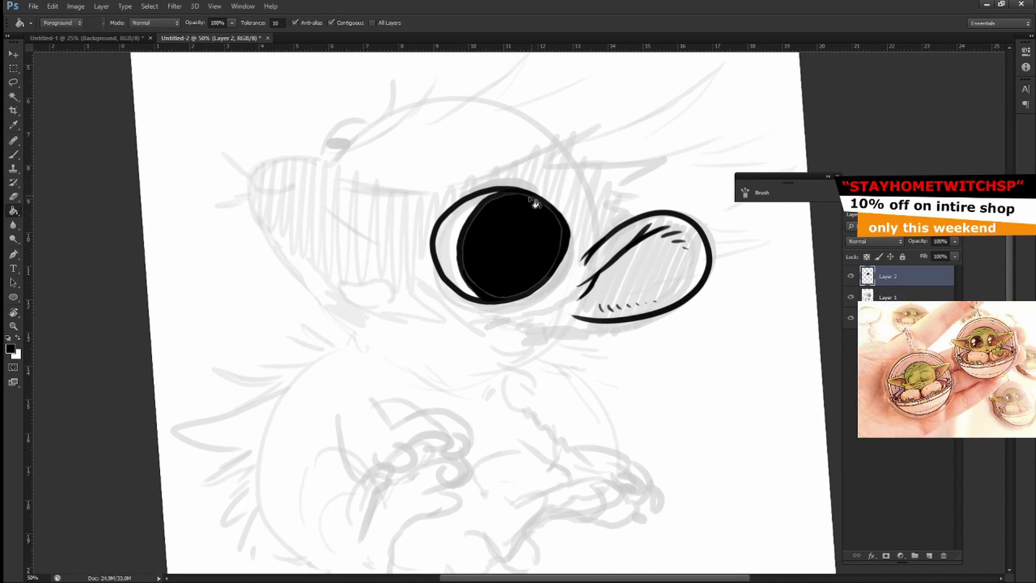
pyautogui.press('e')
pyautogui.press('b')
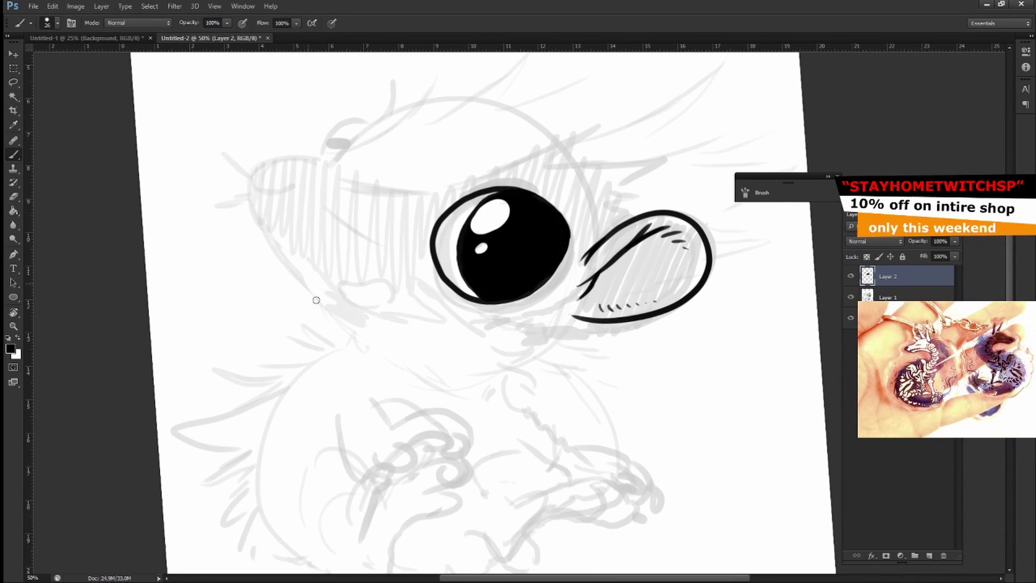
pyautogui.moveTo(324, 311)
pyautogui.mouseDown()
pyautogui.moveTo(291, 270)
pyautogui.moveTo(369, 416)
pyautogui.mouseUp()
# - Ink the nose curl, bean-shaped nostril, snout whisker strokes and pointed head fur tufts
pyautogui.moveTo(233, 325); pyautogui.dragTo(485, 303)
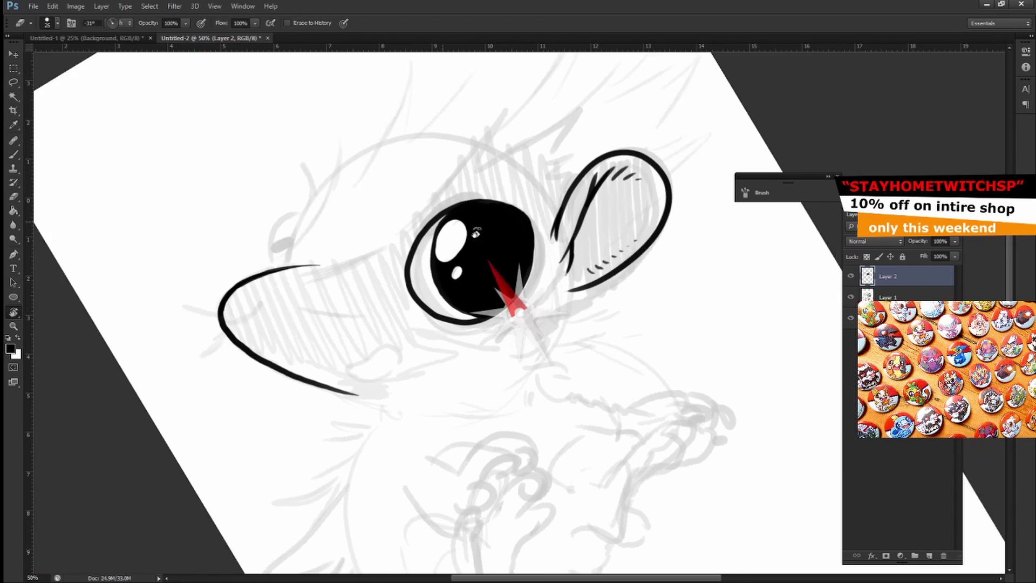
pyautogui.moveTo(254, 190)
pyautogui.mouseDown()
pyautogui.moveTo(363, 251)
pyautogui.moveTo(378, 229)
pyautogui.mouseUp()
pyautogui.moveTo(378, 230)
pyautogui.mouseDown()
pyautogui.moveTo(371, 325)
pyautogui.moveTo(415, 188)
pyautogui.moveTo(354, 71)
pyautogui.moveTo(313, 200)
pyautogui.moveTo(381, 303)
pyautogui.mouseUp()
pyautogui.moveTo(381, 303)
pyautogui.mouseDown()
pyautogui.moveTo(509, 277)
pyautogui.moveTo(518, 254)
pyautogui.mouseUp()
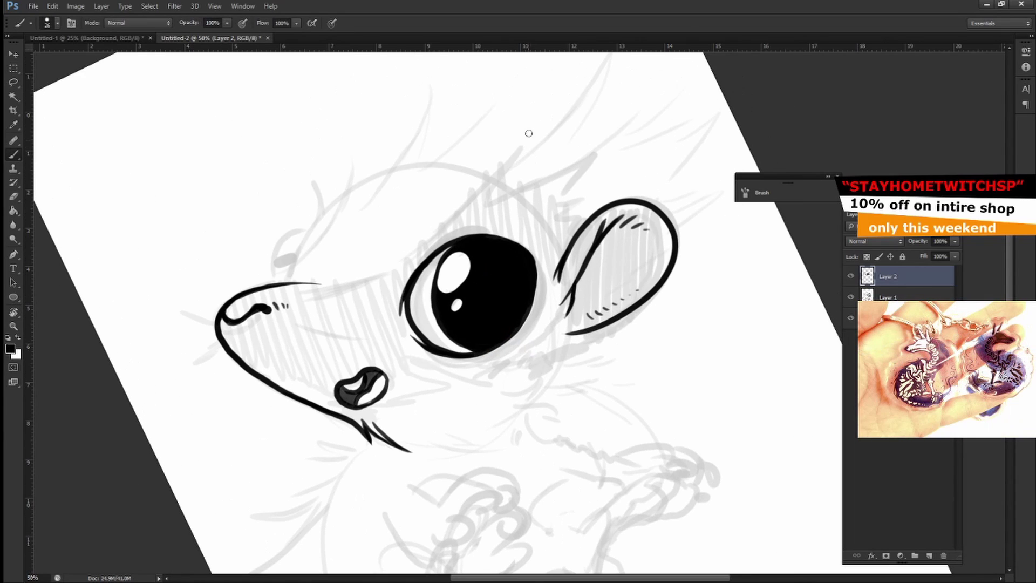
pyautogui.moveTo(488, 172); pyautogui.dragTo(506, 177)
pyautogui.moveTo(629, 104); pyautogui.dragTo(524, 188)
# - Ink pointed head tufts, undoing failed outlines, finishing with an upright pointed tuft
pyautogui.moveTo(468, 145); pyautogui.dragTo(497, 172)
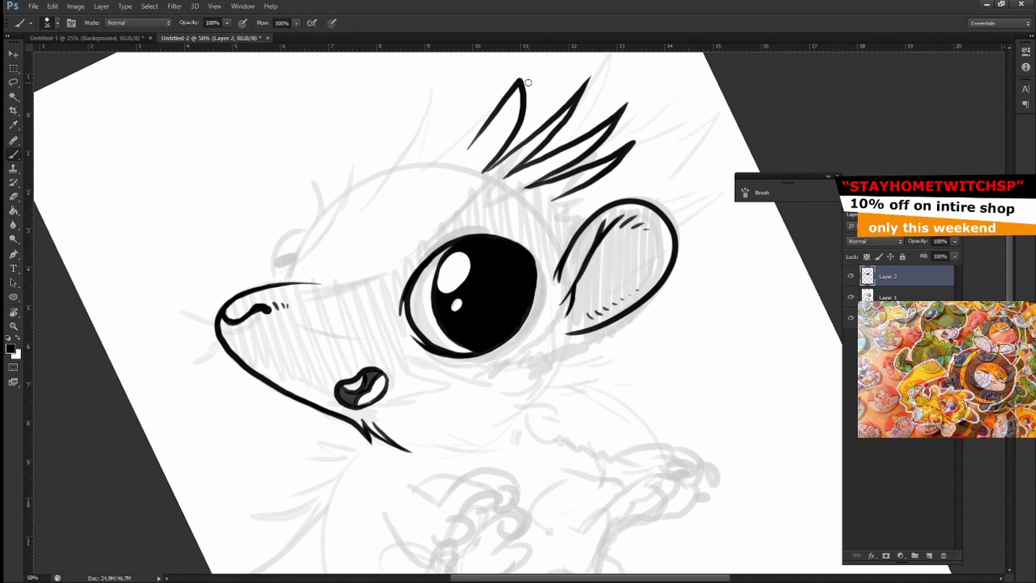
pyautogui.press('r')
pyautogui.moveTo(737, 121)
pyautogui.mouseDown()
pyautogui.moveTo(743, 130)
pyautogui.moveTo(599, 205)
pyautogui.moveTo(574, 204)
pyautogui.mouseUp()
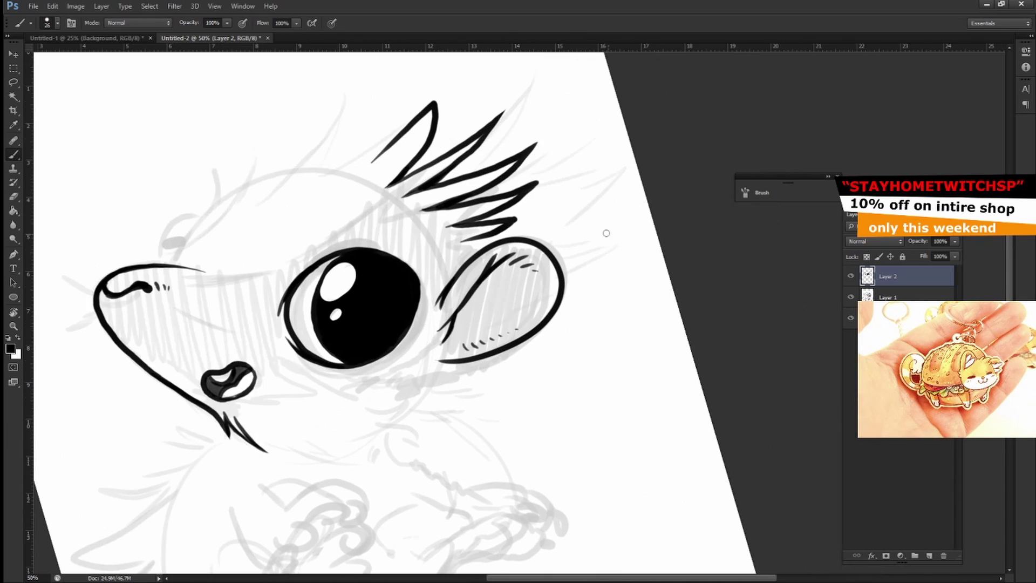
pyautogui.press('b')
pyautogui.hotkey('ctrl', 'alt', 'z')
pyautogui.hotkey('ctrl', 'alt', 'z')
pyautogui.moveTo(435, 207)
pyautogui.mouseDown()
pyautogui.moveTo(572, 241)
pyautogui.moveTo(580, 219)
pyautogui.mouseUp()
pyautogui.hotkey('ctrl', 'z')
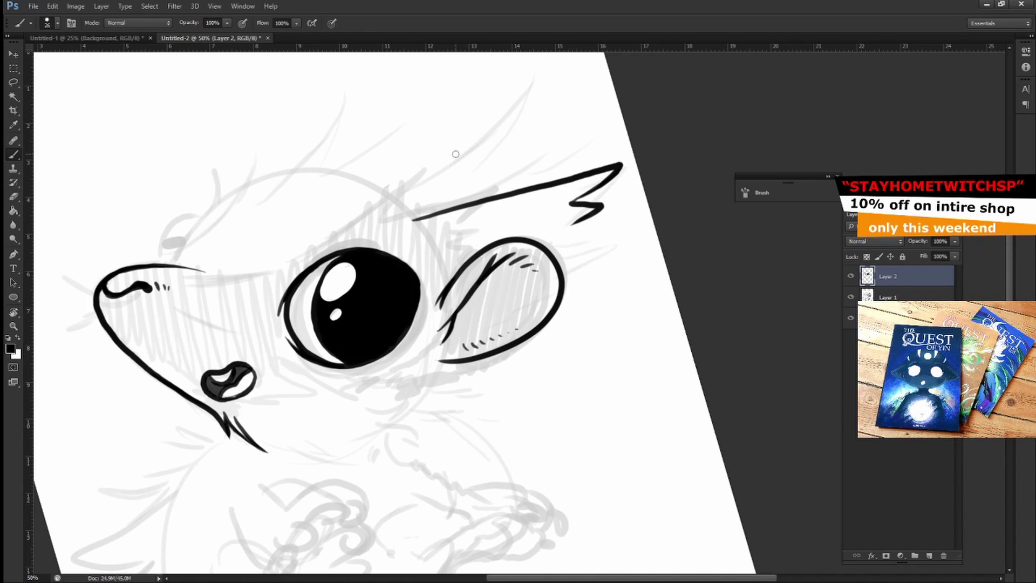
pyautogui.moveTo(494, 250); pyautogui.dragTo(563, 197)
pyautogui.moveTo(643, 254); pyautogui.dragTo(647, 151)
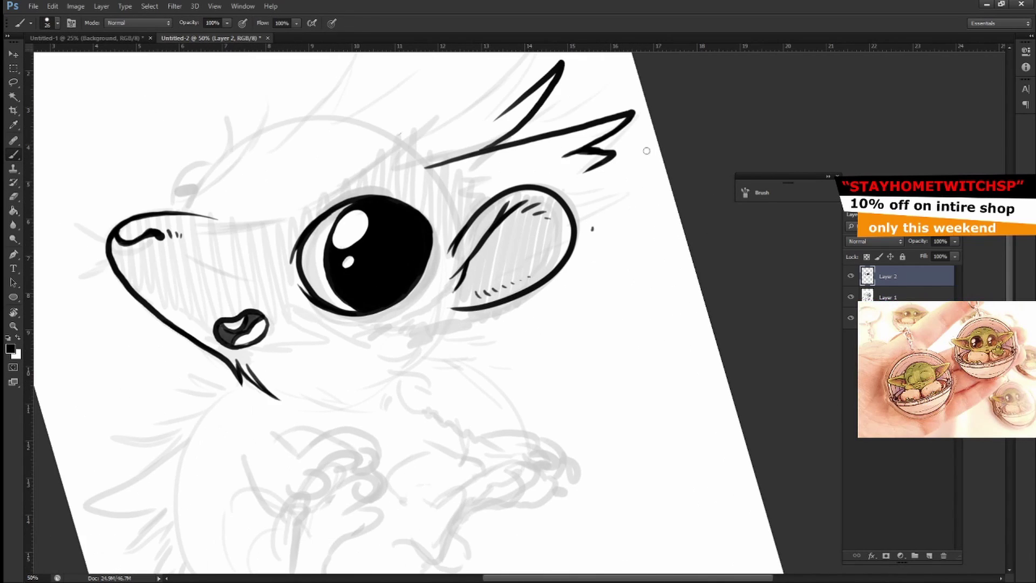
# - Add spiky fur along the ear's edge, cheek fur below the eye, and a stroke at the ear base
pyautogui.press('b')
pyautogui.moveTo(572, 232); pyautogui.dragTo(571, 248)
pyautogui.moveTo(561, 270); pyautogui.dragTo(540, 289)
pyautogui.scroll(-3, 540, 289)
pyautogui.moveTo(375, 272); pyautogui.dragTo(486, 291)
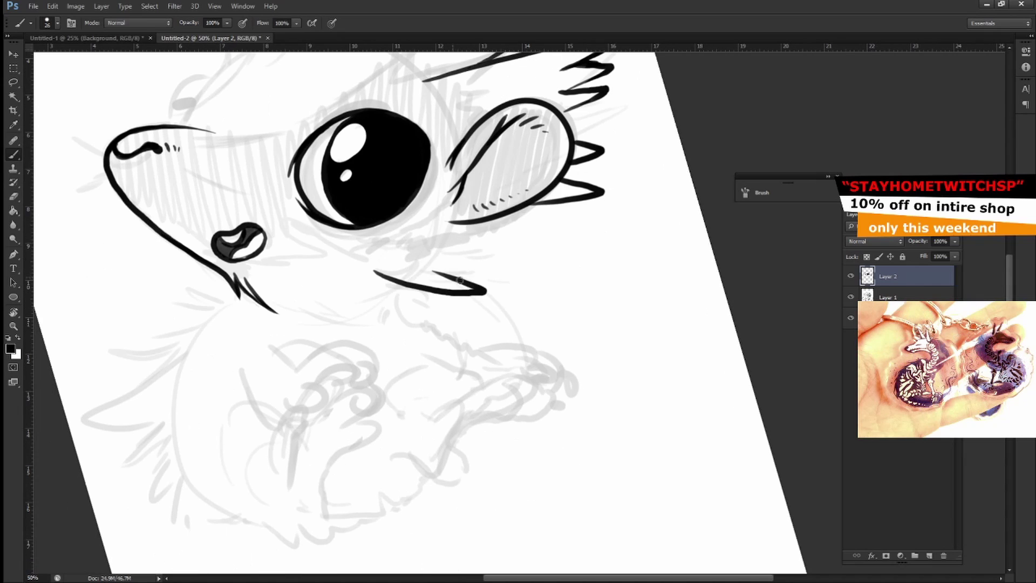
pyautogui.moveTo(435, 270); pyautogui.dragTo(437, 240)
pyautogui.press('b')
pyautogui.moveTo(510, 199); pyautogui.dragTo(459, 216)
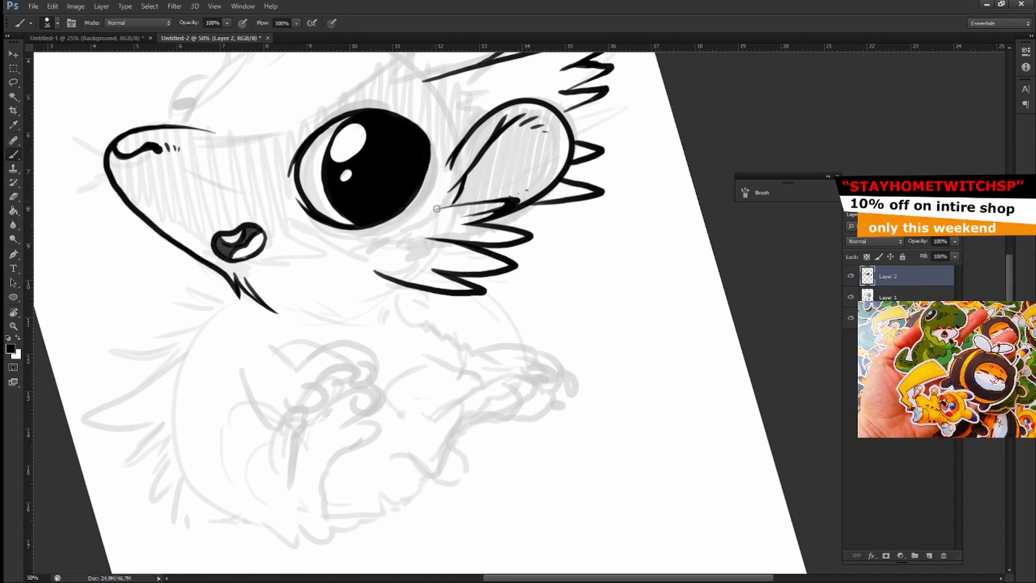
pyautogui.press('b')
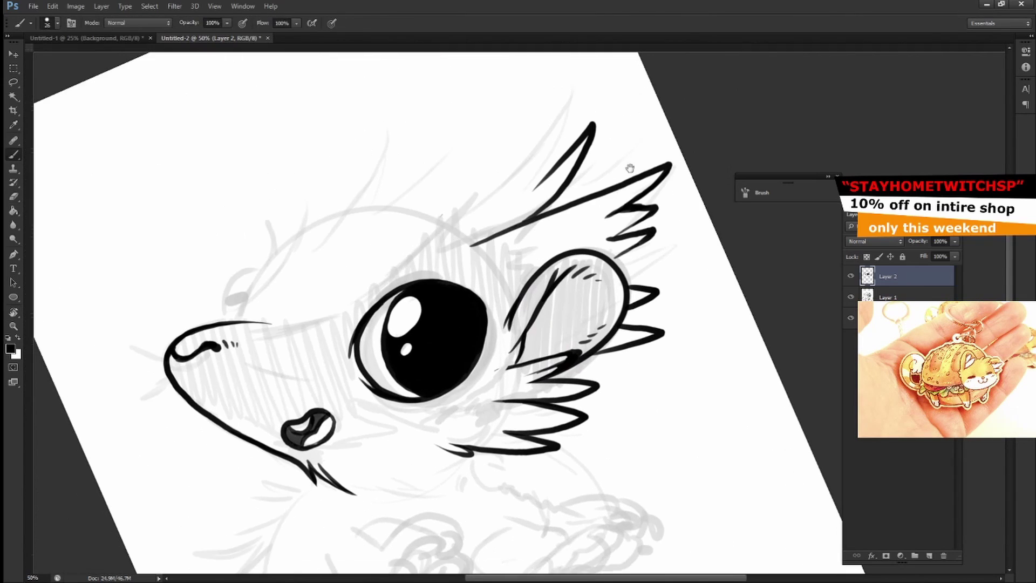
# - Ink long tufts above the ear and a tall head spike, then clean overlapping brow strokes
pyautogui.moveTo(322, 235); pyautogui.dragTo(432, 227)
pyautogui.hotkey('ctrl', 'z')
pyautogui.moveTo(513, 116); pyautogui.dragTo(432, 238)
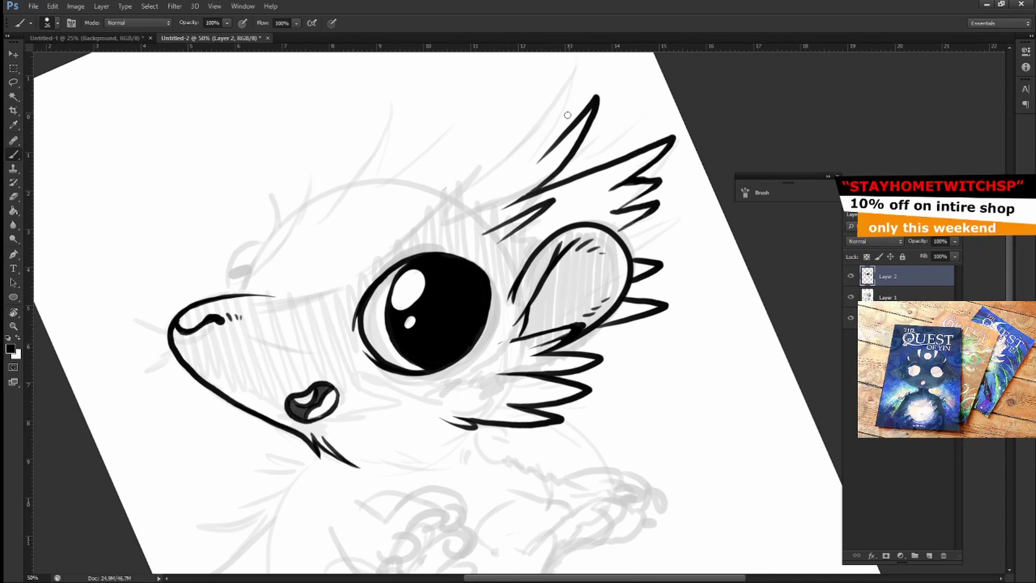
pyautogui.moveTo(559, 70)
pyautogui.mouseDown()
pyautogui.moveTo(454, 190)
pyautogui.moveTo(391, 212)
pyautogui.mouseUp()
pyautogui.moveTo(273, 251); pyautogui.dragTo(243, 294)
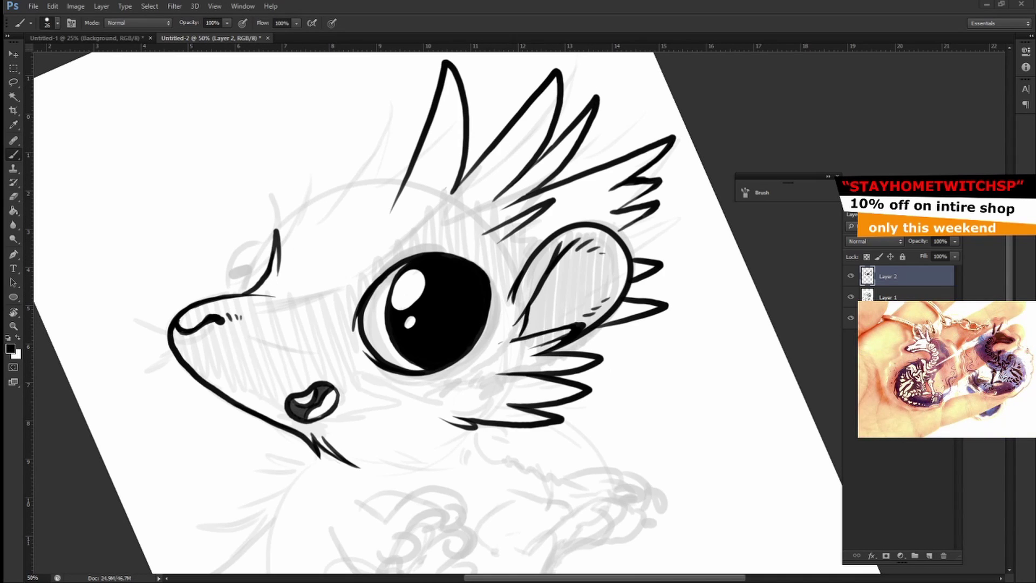
pyautogui.moveTo(340, 207)
pyautogui.mouseDown()
pyautogui.moveTo(392, 210)
pyautogui.moveTo(291, 296)
pyautogui.mouseUp()
pyautogui.press('e')
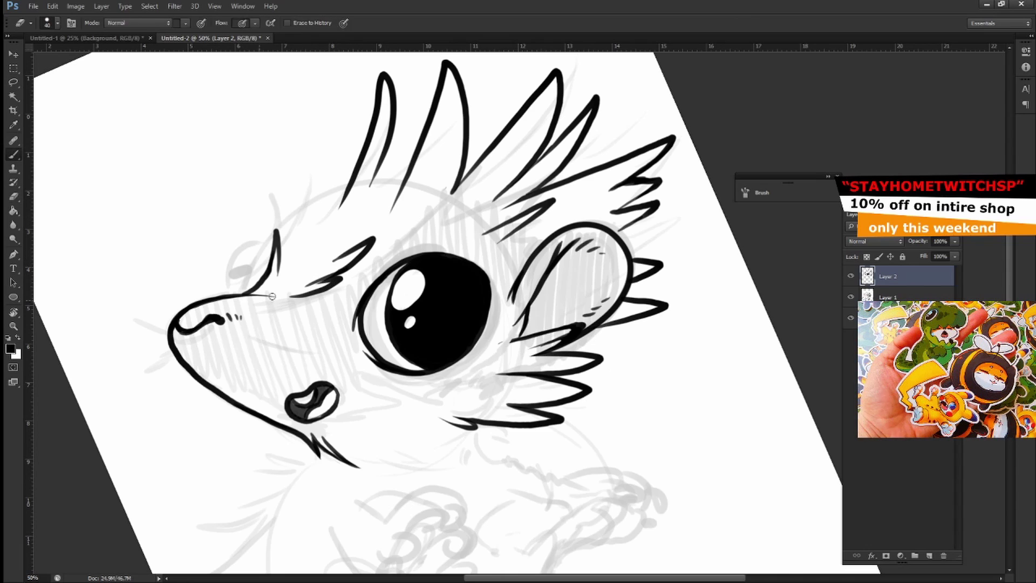
pyautogui.press('b')
pyautogui.moveTo(348, 234); pyautogui.dragTo(310, 281)
# - Add short fur strokes above the eye, wavy cheek fur, brow fur and fur at the spikes' base
pyautogui.moveTo(286, 236); pyautogui.dragTo(278, 278)
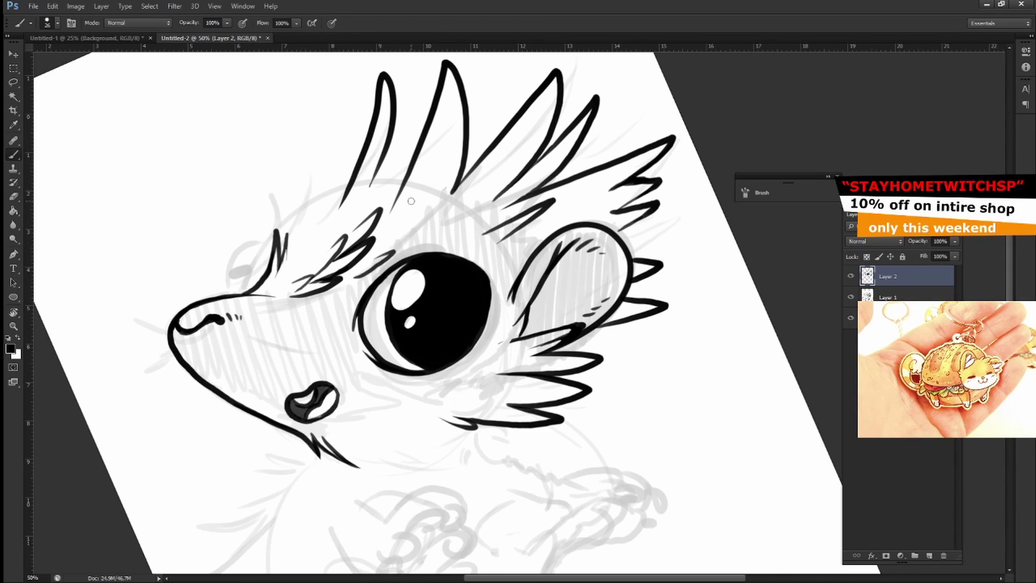
pyautogui.moveTo(405, 226); pyautogui.dragTo(384, 238)
pyautogui.moveTo(481, 381); pyautogui.dragTo(435, 398)
pyautogui.moveTo(501, 361); pyautogui.dragTo(417, 402)
pyautogui.moveTo(551, 221); pyautogui.dragTo(499, 261)
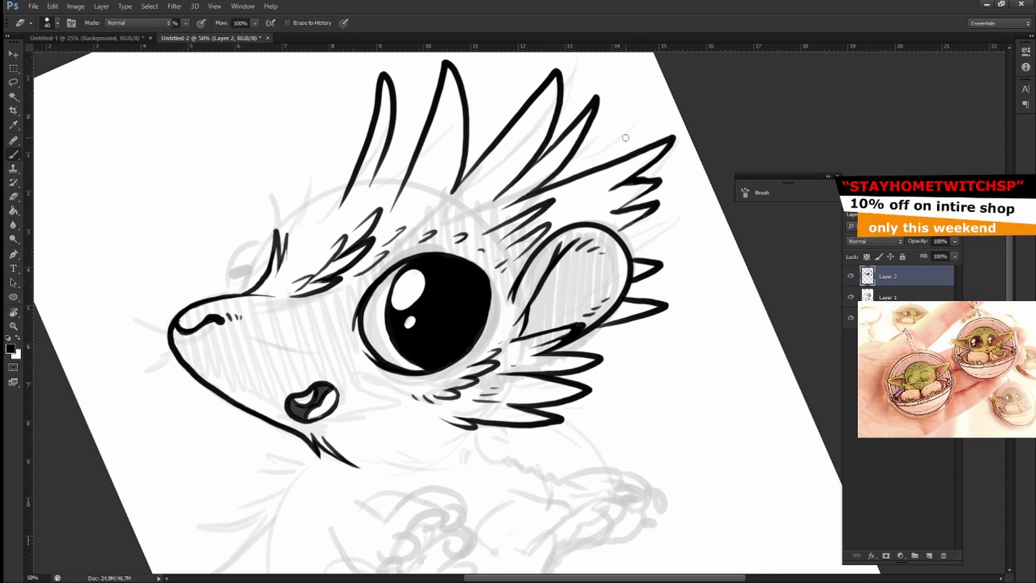
pyautogui.moveTo(478, 195); pyautogui.dragTo(447, 219)
pyautogui.moveTo(413, 181); pyautogui.dragTo(390, 223)
pyautogui.moveTo(373, 182); pyautogui.dragTo(345, 217)
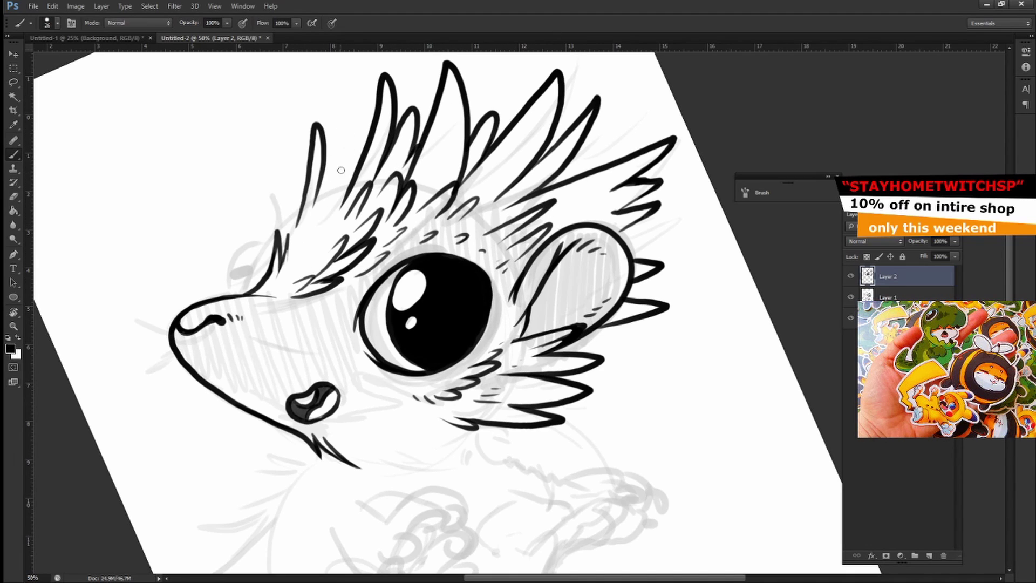
pyautogui.moveTo(589, 491); pyautogui.dragTo(583, 241)
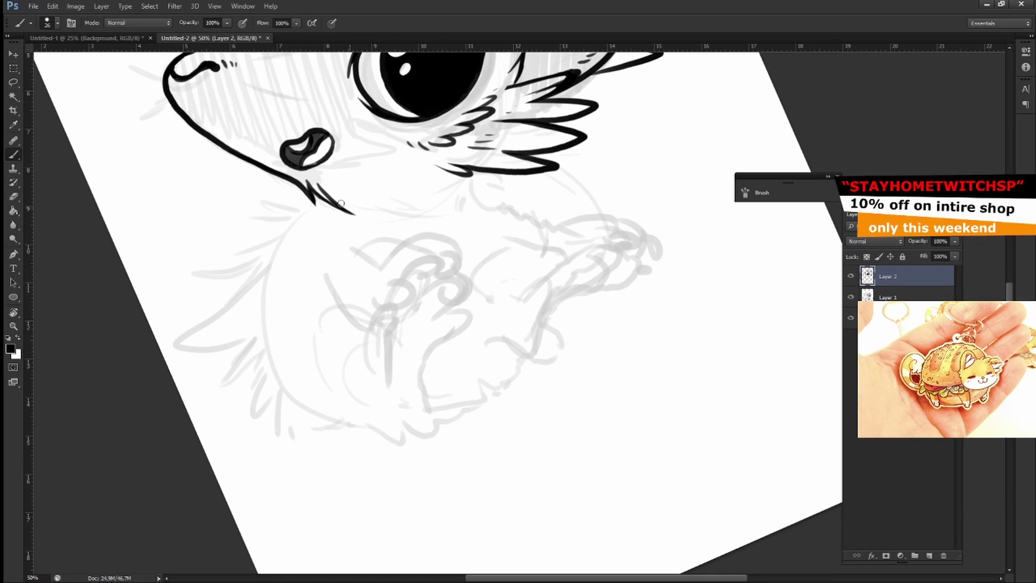
# - Ink the chest fur below the chin and a zigzag fur tuft along the body's side
pyautogui.moveTo(318, 195); pyautogui.dragTo(254, 215)
pyautogui.moveTo(273, 255)
pyautogui.mouseDown()
pyautogui.moveTo(210, 324)
pyautogui.moveTo(262, 336)
pyautogui.mouseUp()
pyautogui.moveTo(549, 183); pyautogui.dragTo(548, 278)
pyautogui.moveTo(439, 392)
pyautogui.mouseDown()
pyautogui.moveTo(483, 255)
pyautogui.moveTo(470, 99)
pyautogui.mouseUp()
pyautogui.moveTo(299, 195); pyautogui.dragTo(313, 268)
pyautogui.moveTo(324, 216); pyautogui.dragTo(341, 260)
pyautogui.moveTo(299, 183); pyautogui.dragTo(275, 224)
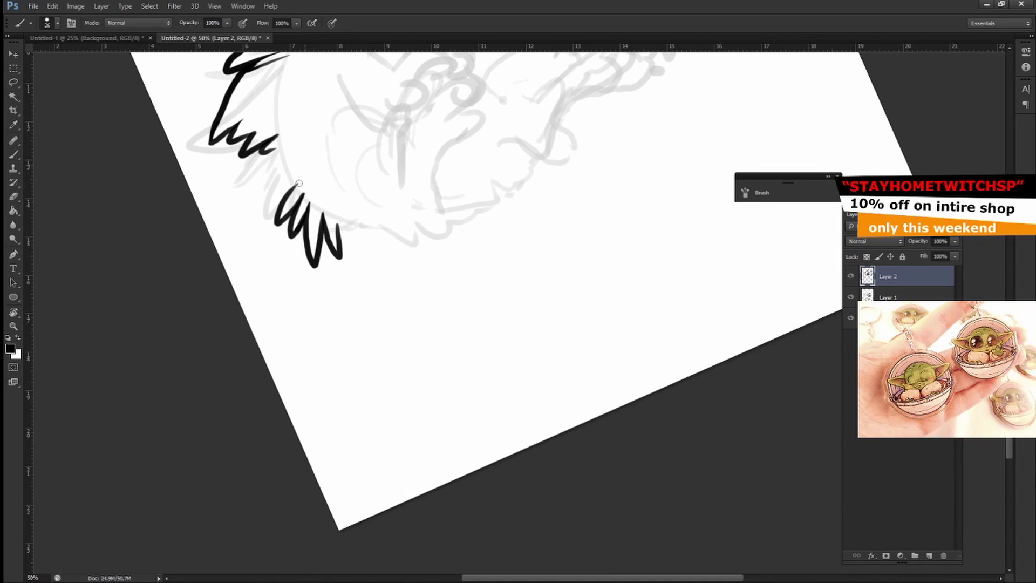
pyautogui.scroll(5, 435, 180)
pyautogui.scroll(12, 355, 342)
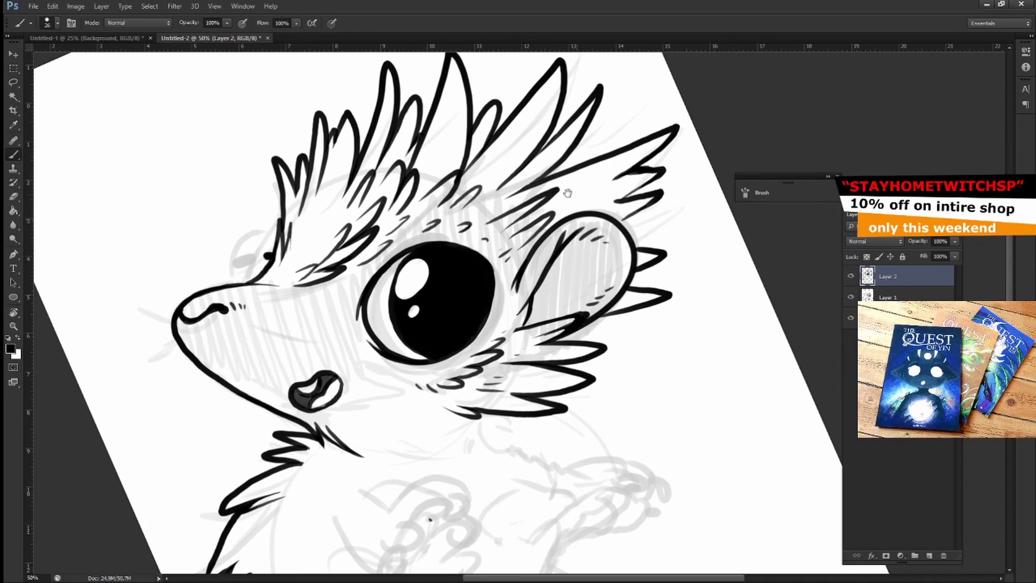
pyautogui.scroll(-8, 356, 342)
# - Add a small zigzag cheek tuft and short fur strokes on the chest
pyautogui.moveTo(405, 215); pyautogui.dragTo(420, 270)
pyautogui.moveTo(305, 269); pyautogui.dragTo(331, 305)
pyautogui.scroll(-4, 324, 302)
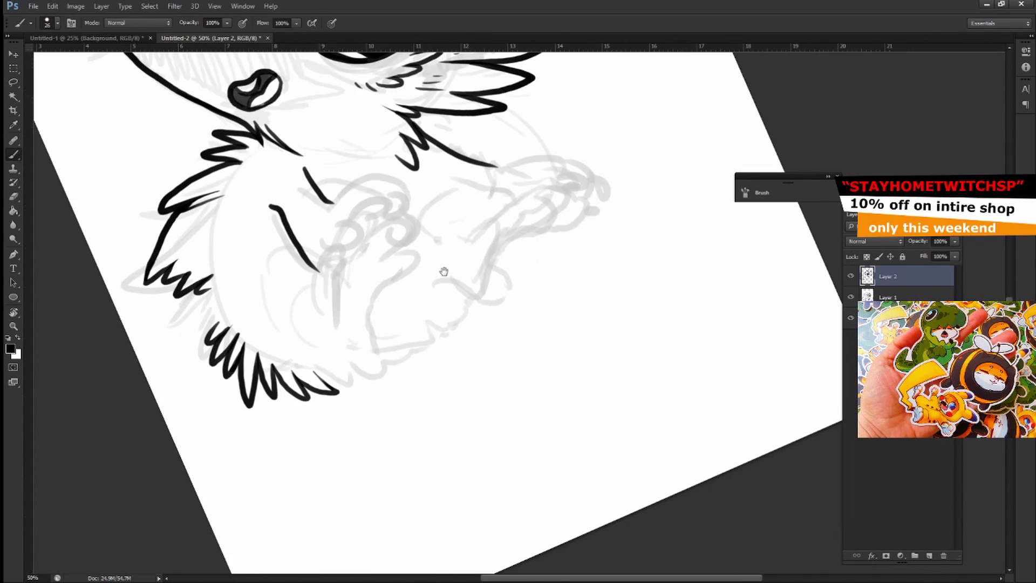
pyautogui.moveTo(270, 206); pyautogui.dragTo(329, 274)
pyautogui.moveTo(316, 373); pyautogui.dragTo(371, 386)
pyautogui.moveTo(236, 292); pyautogui.dragTo(219, 326)
pyautogui.press('e')
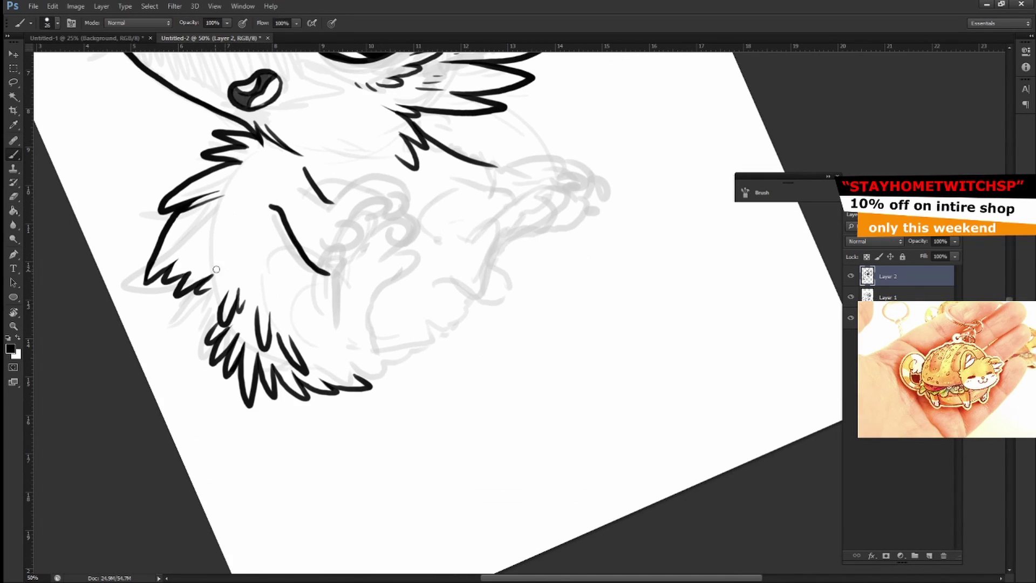
pyautogui.moveTo(217, 268); pyautogui.dragTo(198, 311)
# - Ink the curled front paw with its looped curl, inner curve, toes and lower edge
pyautogui.moveTo(379, 288); pyautogui.dragTo(348, 366)
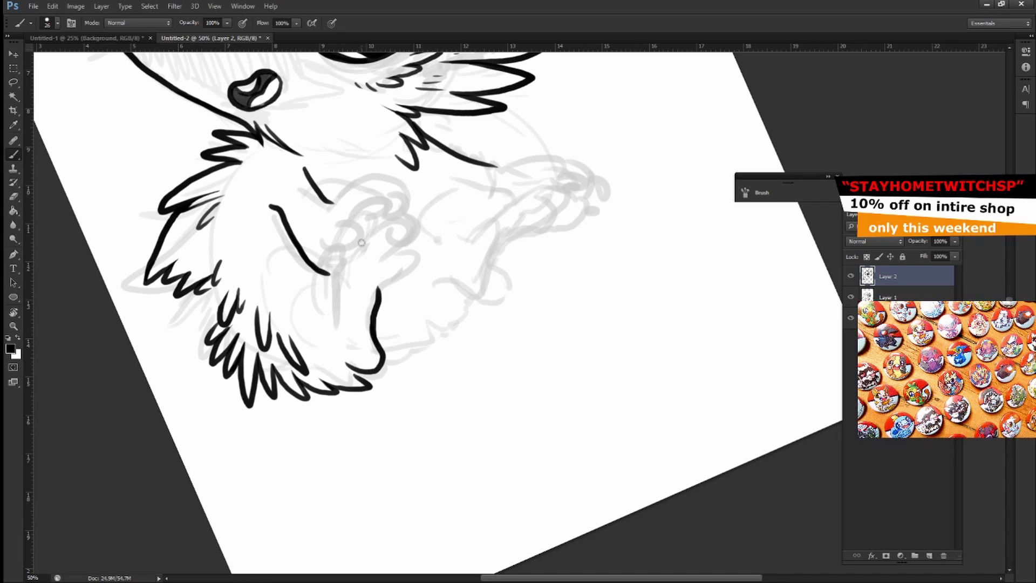
pyautogui.moveTo(337, 227)
pyautogui.mouseDown()
pyautogui.moveTo(345, 245)
pyautogui.moveTo(323, 270)
pyautogui.mouseUp()
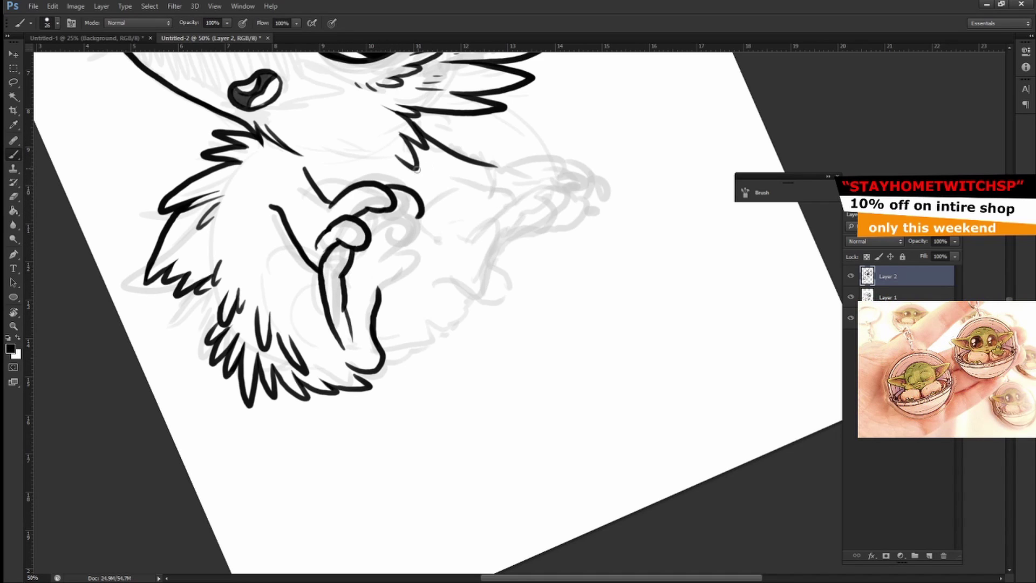
pyautogui.moveTo(391, 212)
pyautogui.mouseDown()
pyautogui.moveTo(419, 234)
pyautogui.moveTo(378, 294)
pyautogui.mouseUp()
pyautogui.moveTo(421, 228); pyautogui.dragTo(422, 253)
pyautogui.moveTo(327, 221); pyautogui.dragTo(325, 196)
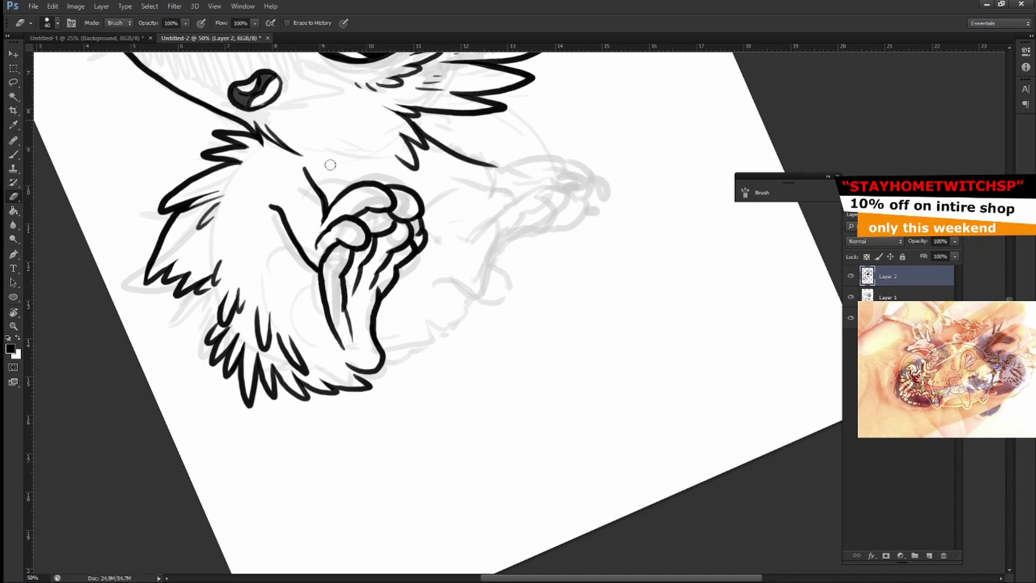
pyautogui.press('b')
# - Add fur around the paw, lower chest and chin, then ink the back curve and furry arm line
pyautogui.moveTo(261, 294); pyautogui.dragTo(300, 262)
pyautogui.moveTo(210, 294); pyautogui.dragTo(183, 330)
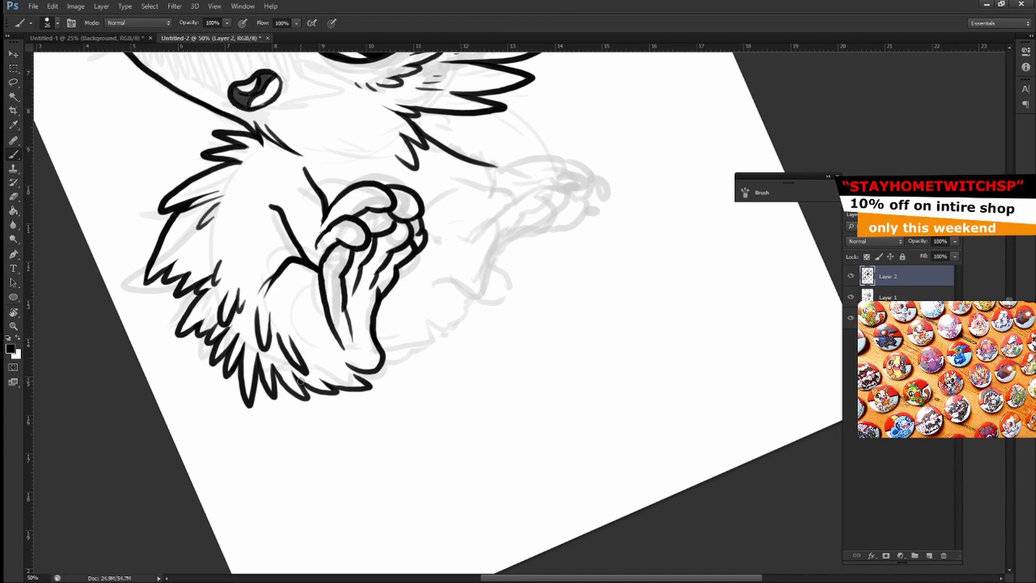
pyautogui.moveTo(320, 365); pyautogui.dragTo(346, 401)
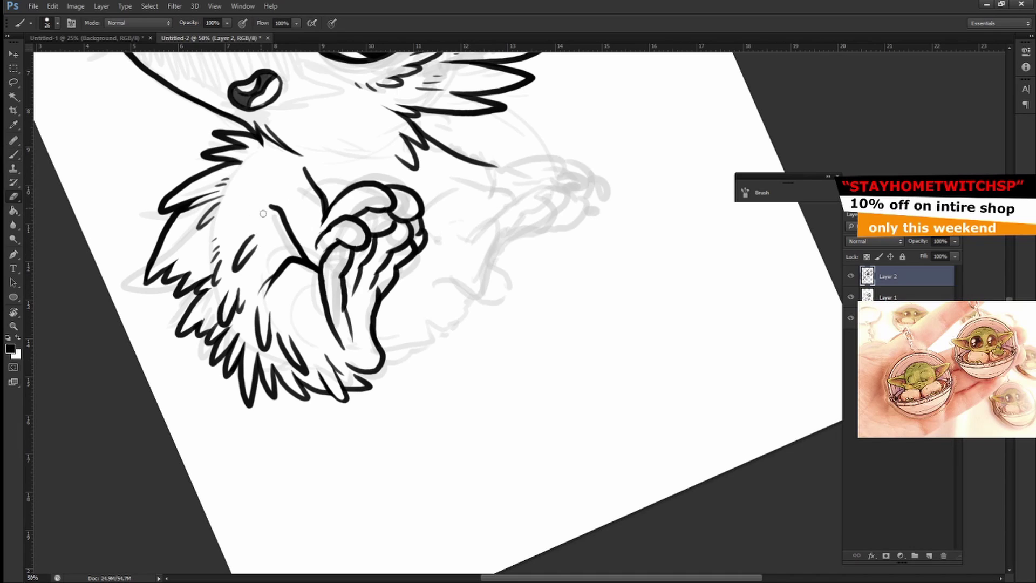
pyautogui.press('b')
pyautogui.moveTo(251, 221); pyautogui.dragTo(236, 231)
pyautogui.moveTo(204, 226)
pyautogui.mouseDown()
pyautogui.moveTo(186, 251)
pyautogui.moveTo(158, 254)
pyautogui.mouseUp()
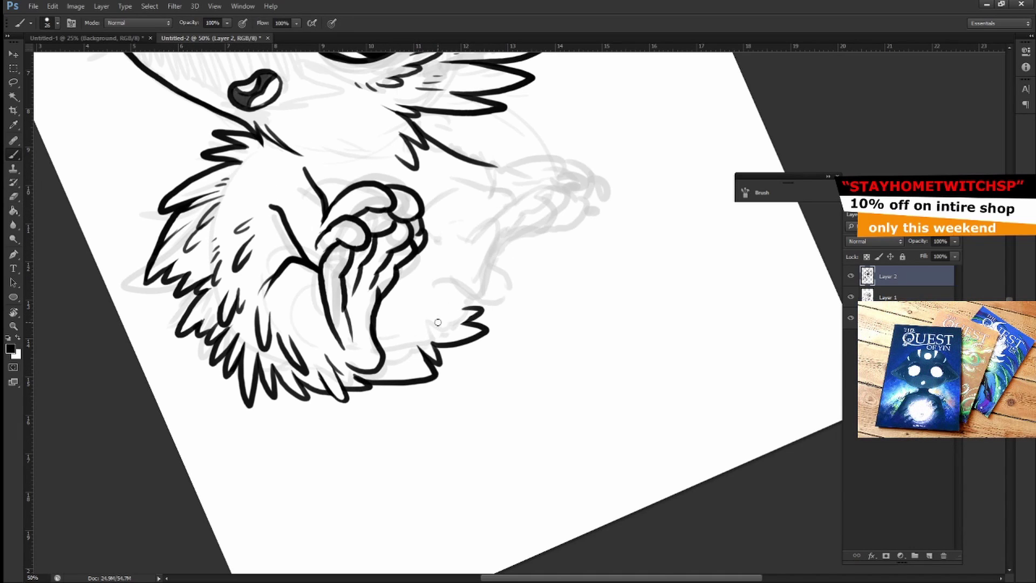
pyautogui.moveTo(445, 313)
pyautogui.mouseDown()
pyautogui.moveTo(429, 389)
pyautogui.moveTo(512, 316)
pyautogui.mouseUp()
pyautogui.moveTo(408, 294); pyautogui.dragTo(483, 279)
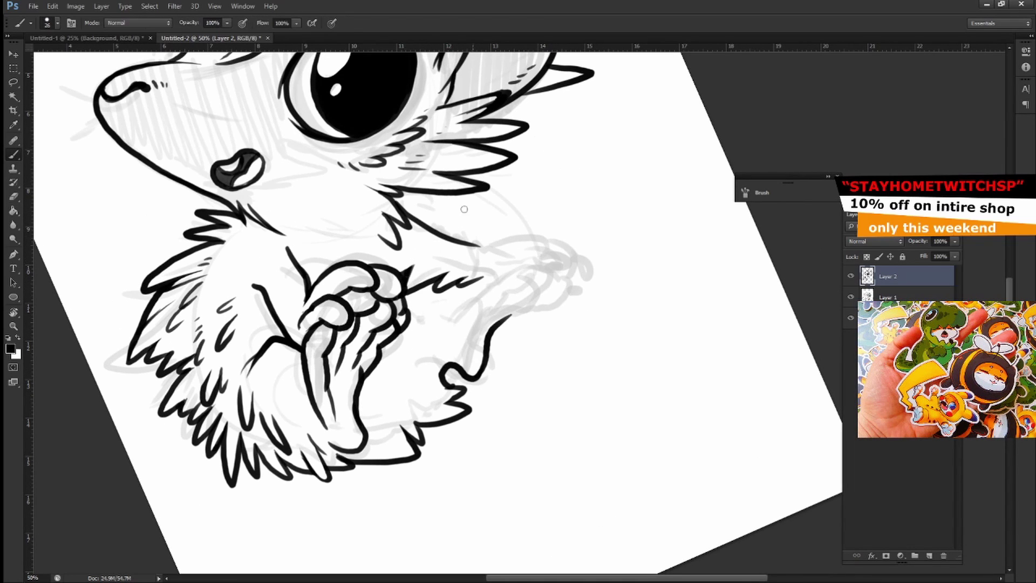
# - Ink the arm stroke, zigzag lower-back fur and the outline of the raised arm and paw
pyautogui.press('r')
pyautogui.moveTo(464, 209); pyautogui.dragTo(570, 246)
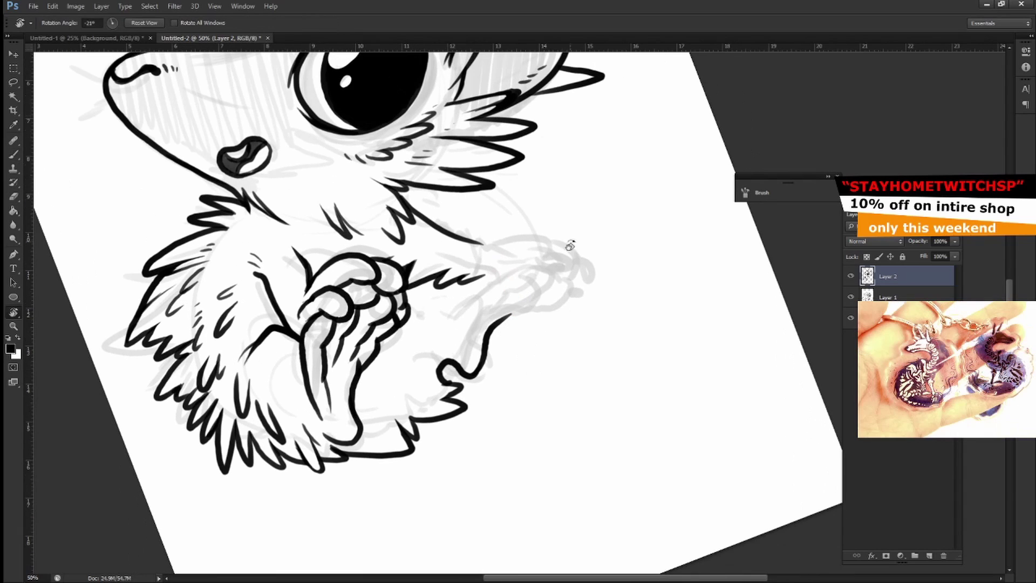
pyautogui.press('b')
pyautogui.moveTo(412, 297); pyautogui.dragTo(455, 312)
pyautogui.press('b')
pyautogui.moveTo(396, 354); pyautogui.dragTo(426, 387)
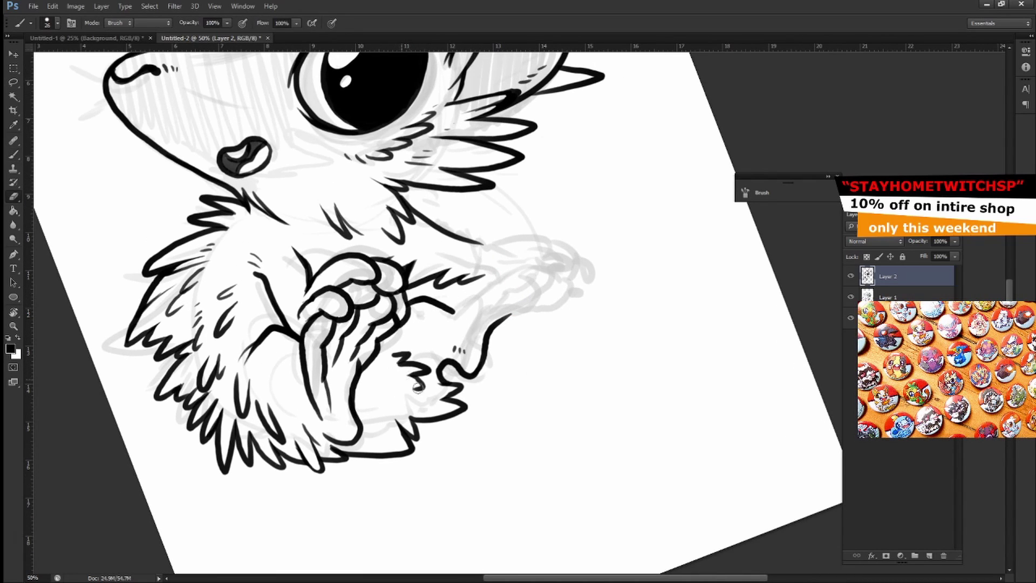
pyautogui.moveTo(468, 333)
pyautogui.mouseDown()
pyautogui.moveTo(537, 260)
pyautogui.moveTo(547, 297)
pyautogui.moveTo(511, 318)
pyautogui.mouseUp()
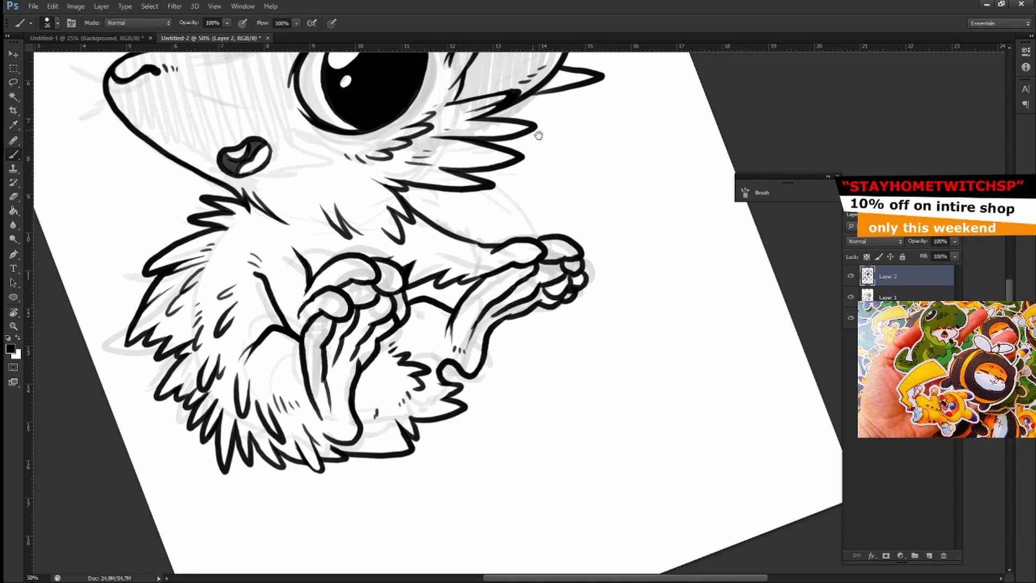
# - Zoom out to view the whole drawing, reset the canvas rotation upright, and zoom back in
pyautogui.hotkey('ctrl', '-')
pyautogui.hotkey('ctrl', '-')
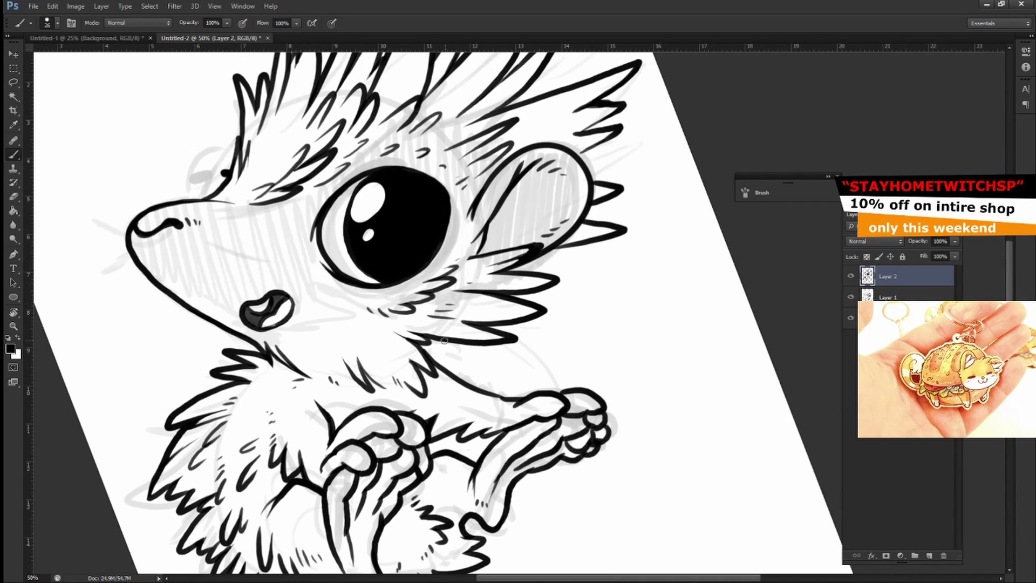
pyautogui.moveTo(394, 54); pyautogui.dragTo(472, 95)
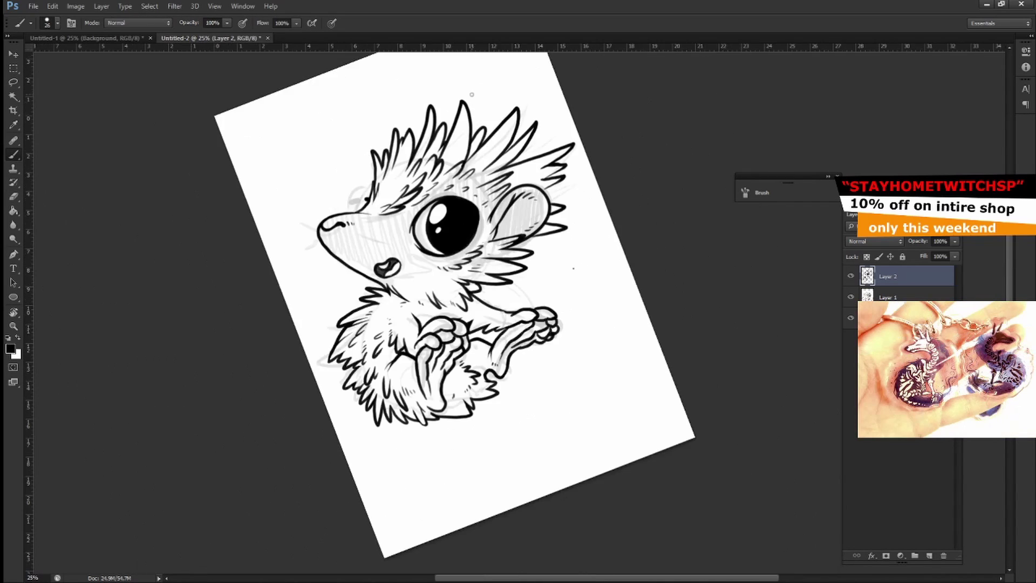
pyautogui.press('e')
pyautogui.hotkey('ctrl', '-')
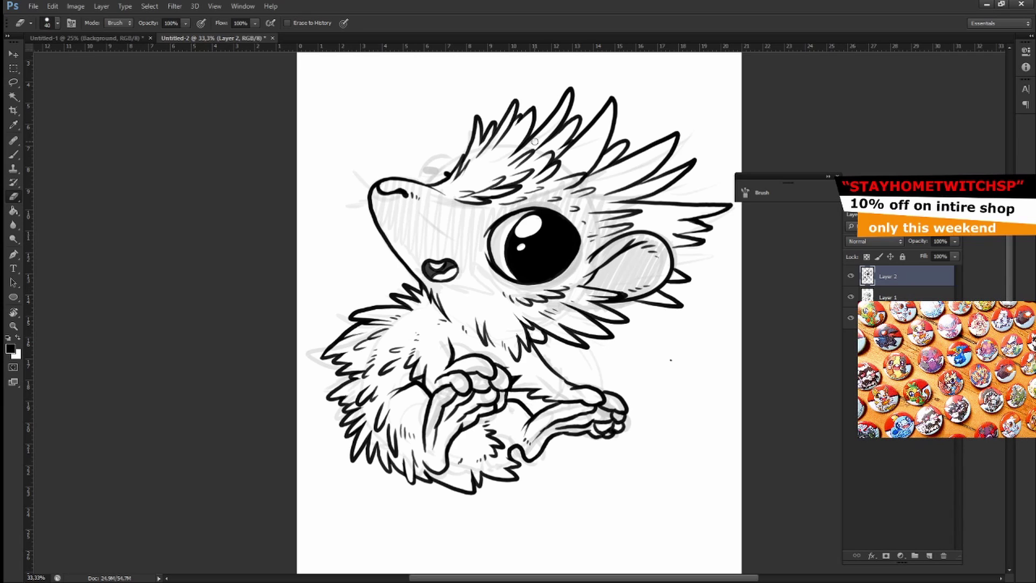
pyautogui.hotkey('ctrl', '+')
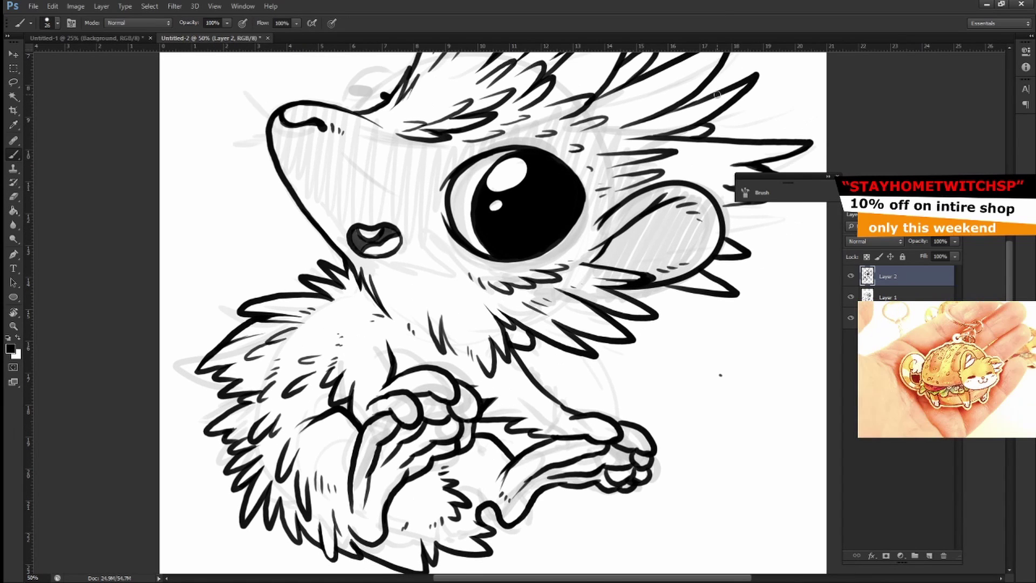
pyautogui.press('b')
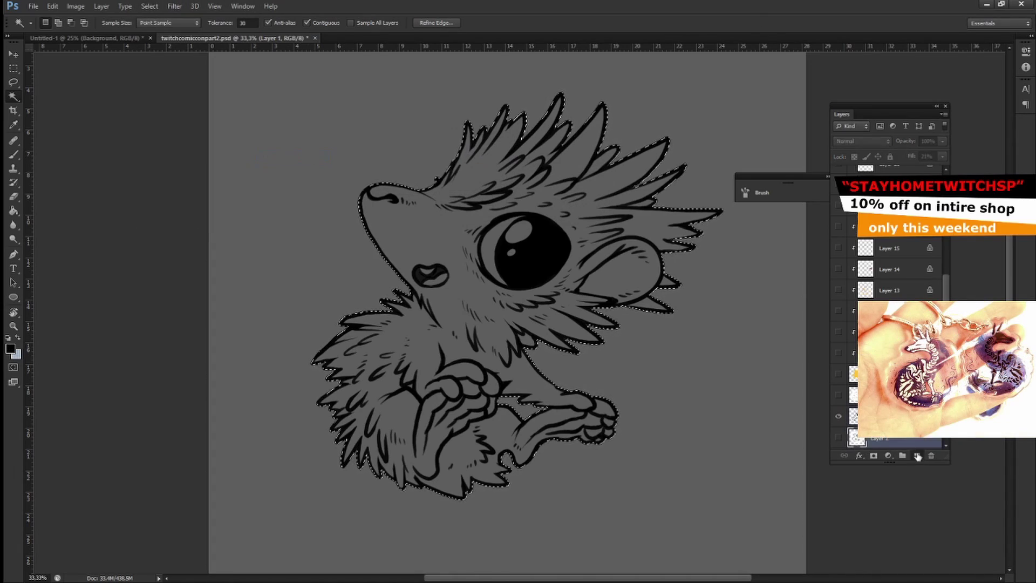
# - Fill the creature's silhouette with flat yellow on a new layer beneath the lineart
pyautogui.click(9, 348)
pyautogui.click(858, 130)
pyautogui.hotkey('alt', 'BackSpace')
pyautogui.hotkey('ctrl', 'BackSpace')
pyautogui.hotkey('ctrl', 'd')
pyautogui.press('e')
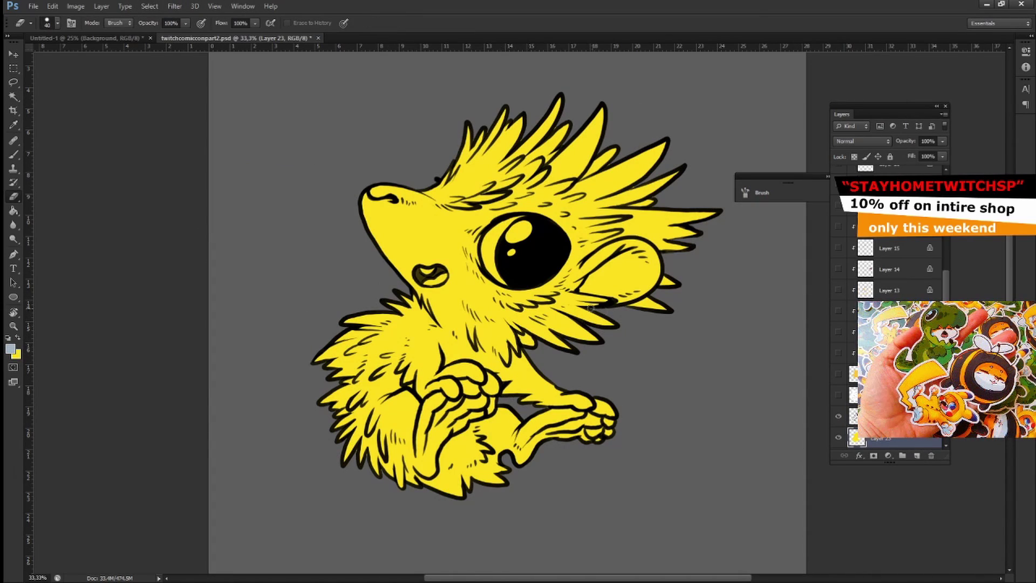
pyautogui.keyDown('alt'); pyautogui.click(354, 424); pyautogui.keyUp('alt')
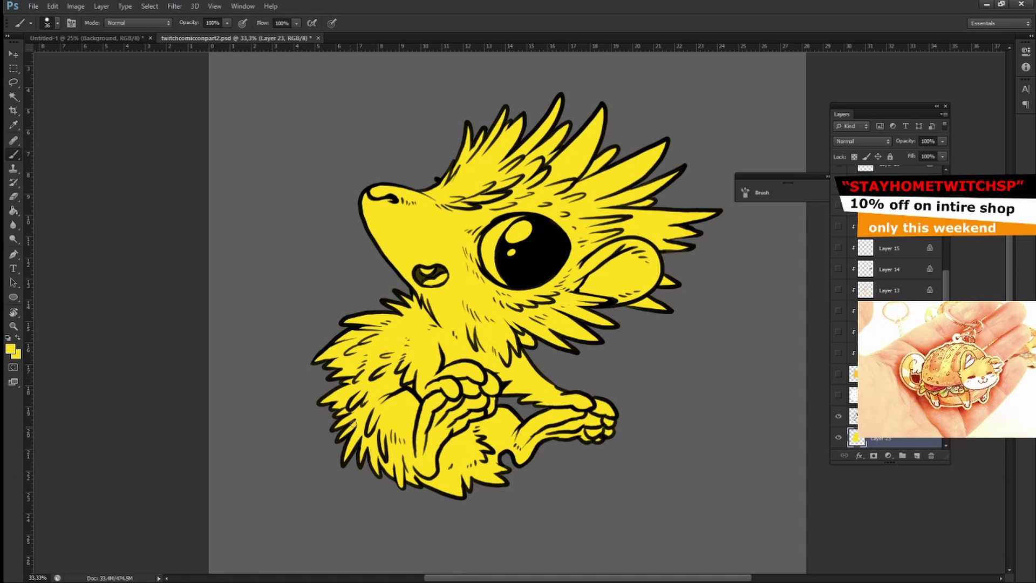
pyautogui.press('b')
pyautogui.click(58, 23)
# - Pick an orange shade and paint broad, soft shading across the body with a large brush
pyautogui.click(9, 349)
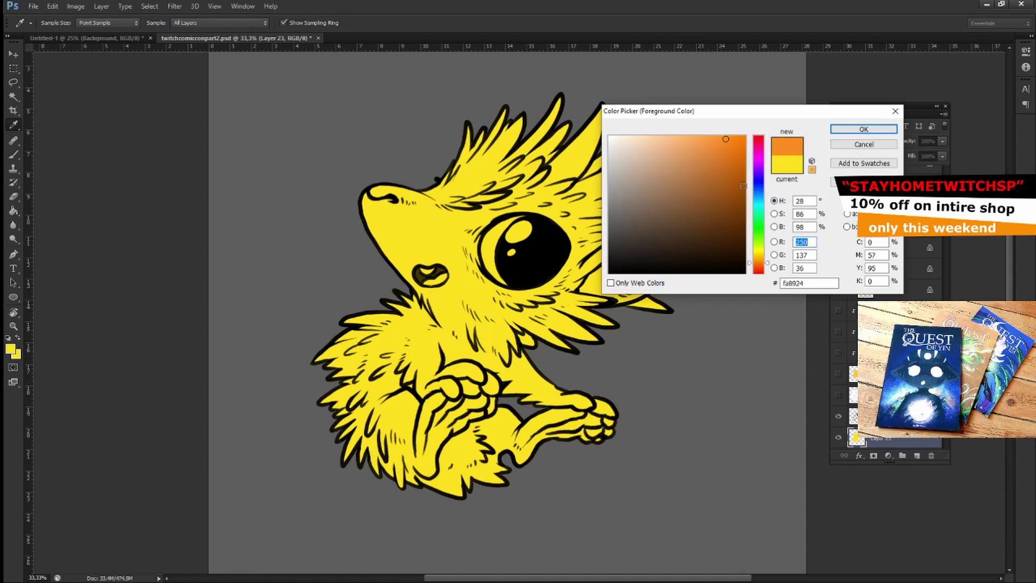
pyautogui.click(860, 125)
pyautogui.rightClick(913, 432)
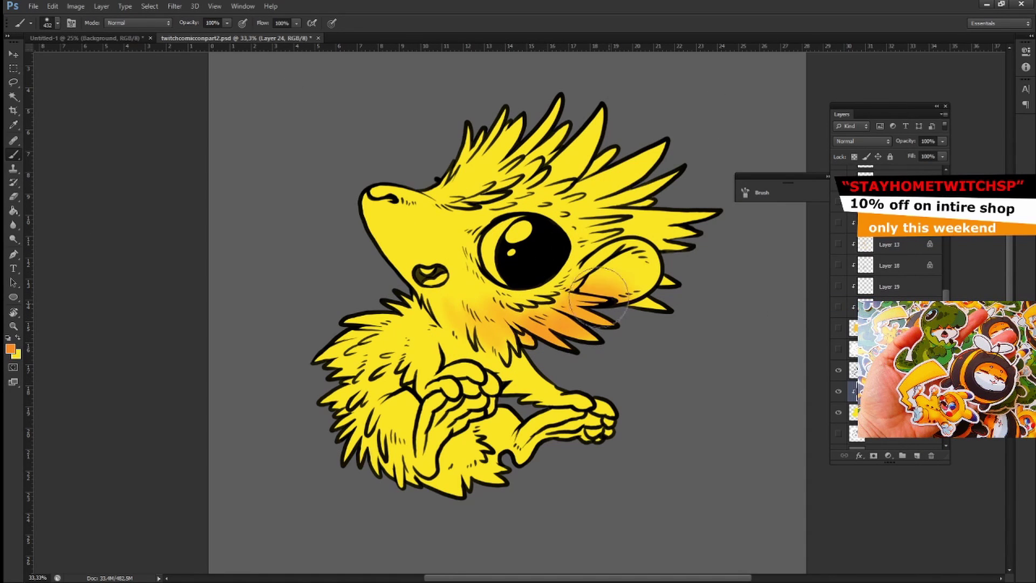
pyautogui.moveTo(566, 303)
pyautogui.mouseDown()
pyautogui.moveTo(518, 175)
pyautogui.moveTo(486, 270)
pyautogui.moveTo(486, 232)
pyautogui.mouseUp()
# - Rotate the canvas and refine the orange shading on the head, erasing and repainting strokes
pyautogui.press('r')
pyautogui.press('[')
pyautogui.press('[')
pyautogui.press('[')
pyautogui.press('r')
pyautogui.moveTo(551, 174); pyautogui.dragTo(589, 250)
pyautogui.press('e')
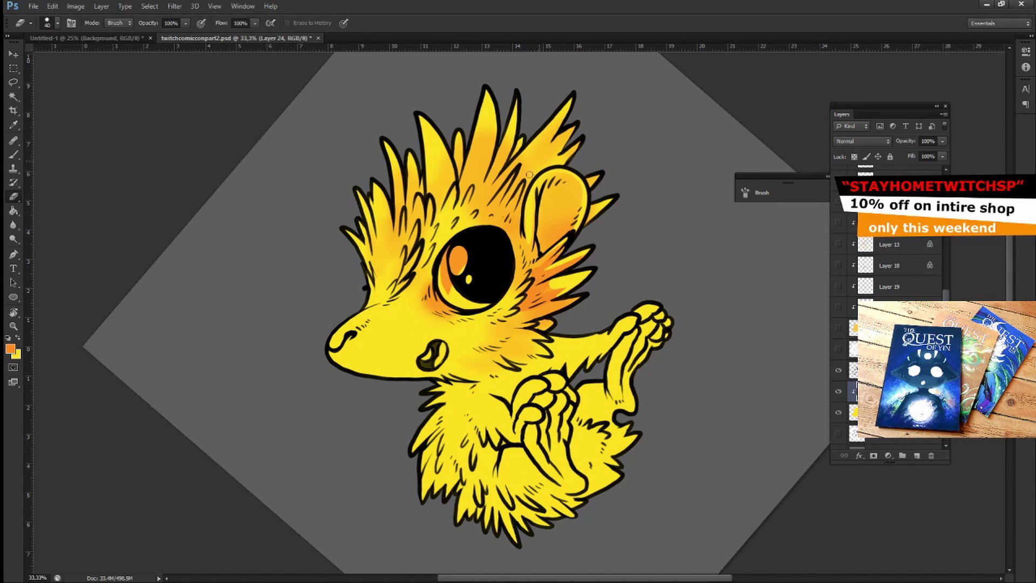
pyautogui.moveTo(530, 174); pyautogui.dragTo(519, 124)
pyautogui.press('b')
pyautogui.moveTo(486, 206); pyautogui.dragTo(475, 119)
# - Tilt the view so the head points up-left and shade the head spikes orange
pyautogui.press('r')
pyautogui.moveTo(518, 178)
pyautogui.mouseDown()
pyautogui.moveTo(572, 309)
pyautogui.moveTo(567, 245)
pyautogui.mouseUp()
pyautogui.press('r')
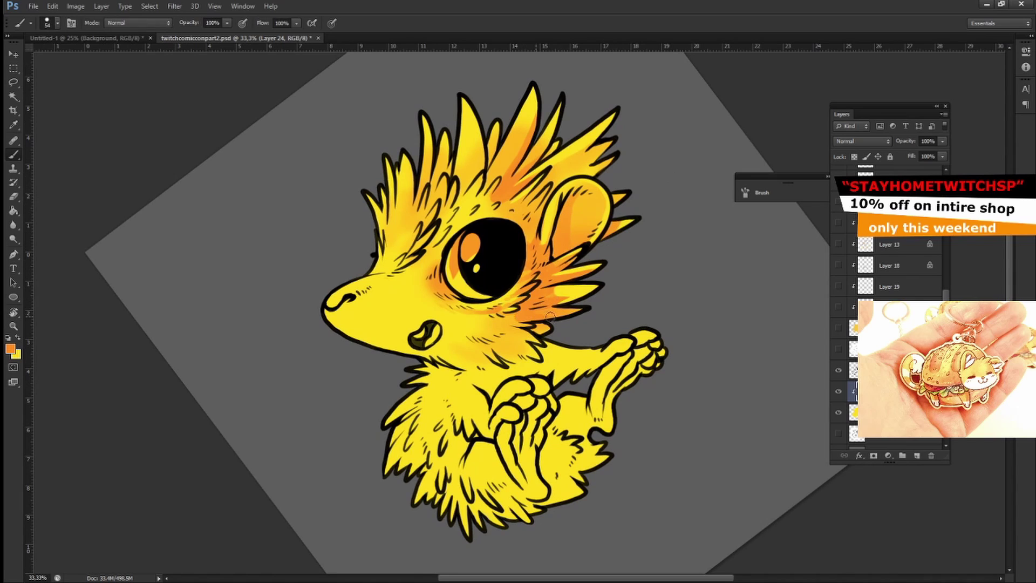
pyautogui.press('r')
pyautogui.moveTo(551, 316)
pyautogui.mouseDown()
pyautogui.moveTo(502, 313)
pyautogui.moveTo(518, 243)
pyautogui.mouseUp()
pyautogui.press('e')
pyautogui.press('b')
pyautogui.press('b')
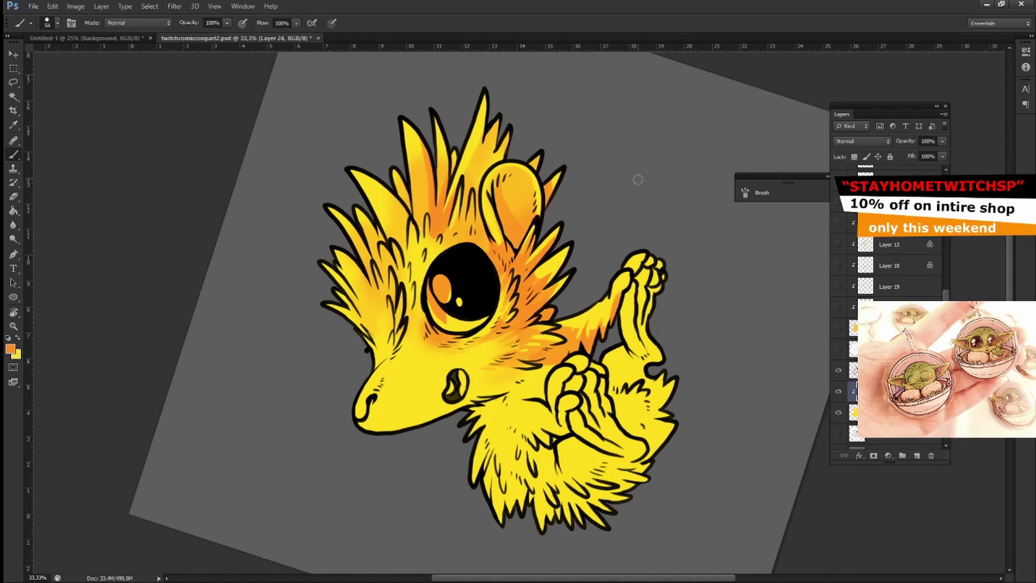
pyautogui.press('r')
pyautogui.moveTo(590, 316)
pyautogui.mouseDown()
pyautogui.moveTo(482, 358)
pyautogui.moveTo(448, 268)
pyautogui.mouseUp()
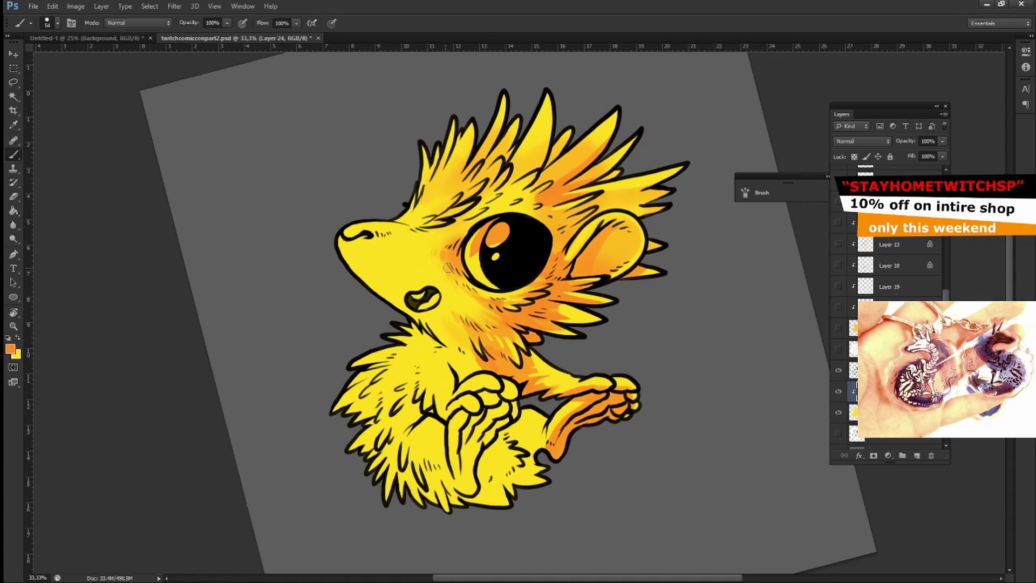
pyautogui.moveTo(548, 108); pyautogui.dragTo(504, 157)
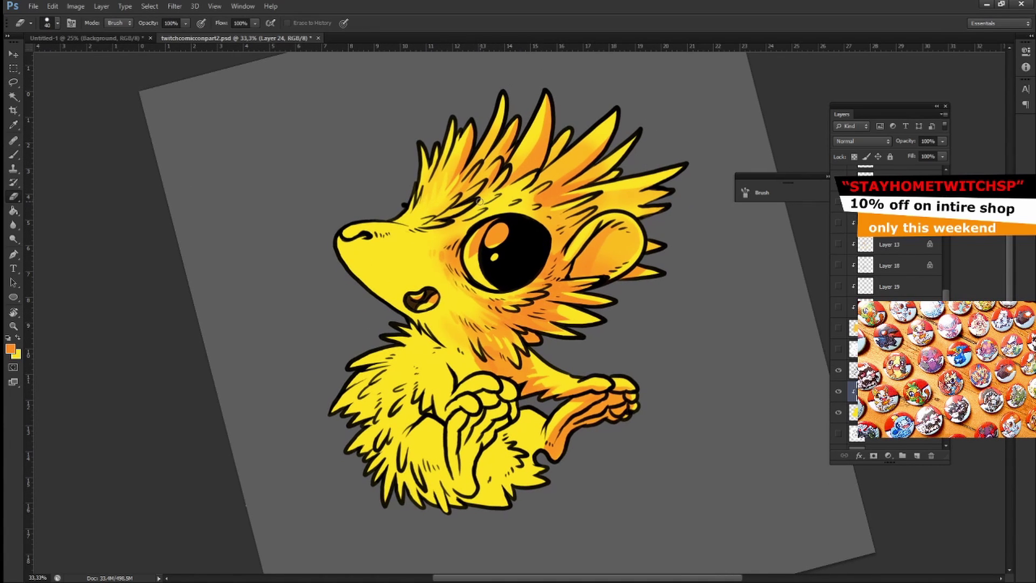
# - Shade the lower belly, leg and lower-left fur orange, softening the edges with the eraser
pyautogui.press('r')
pyautogui.moveTo(446, 193)
pyautogui.mouseDown()
pyautogui.moveTo(536, 143)
pyautogui.moveTo(621, 227)
pyautogui.moveTo(356, 453)
pyautogui.moveTo(470, 166)
pyautogui.moveTo(313, 388)
pyautogui.mouseUp()
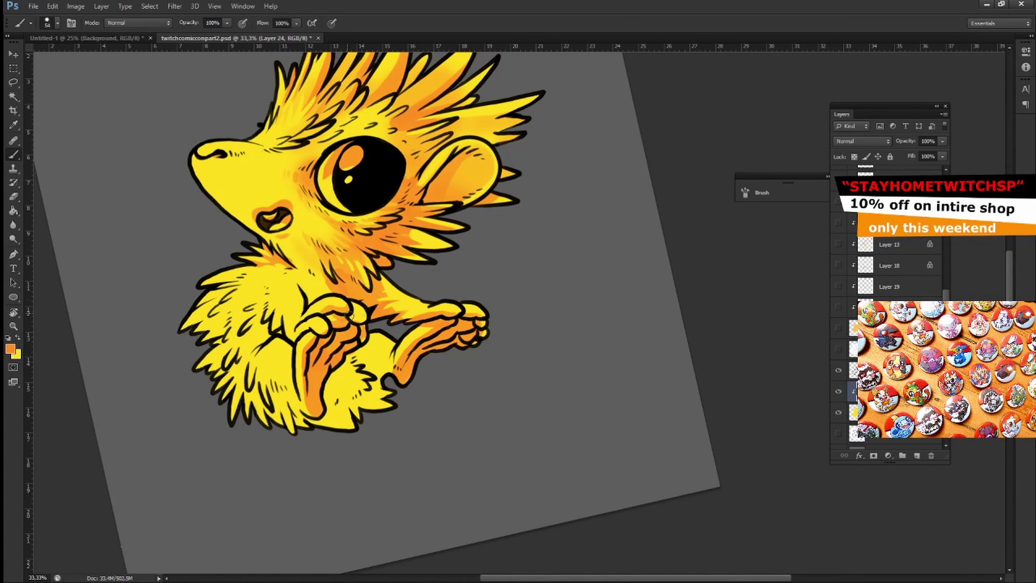
pyautogui.press('b')
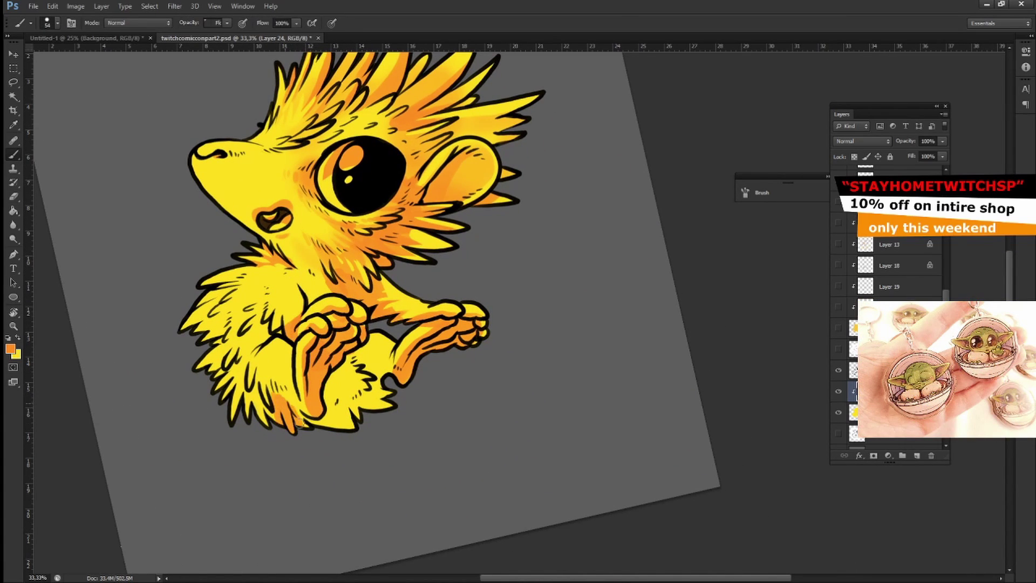
pyautogui.moveTo(299, 421); pyautogui.dragTo(397, 331)
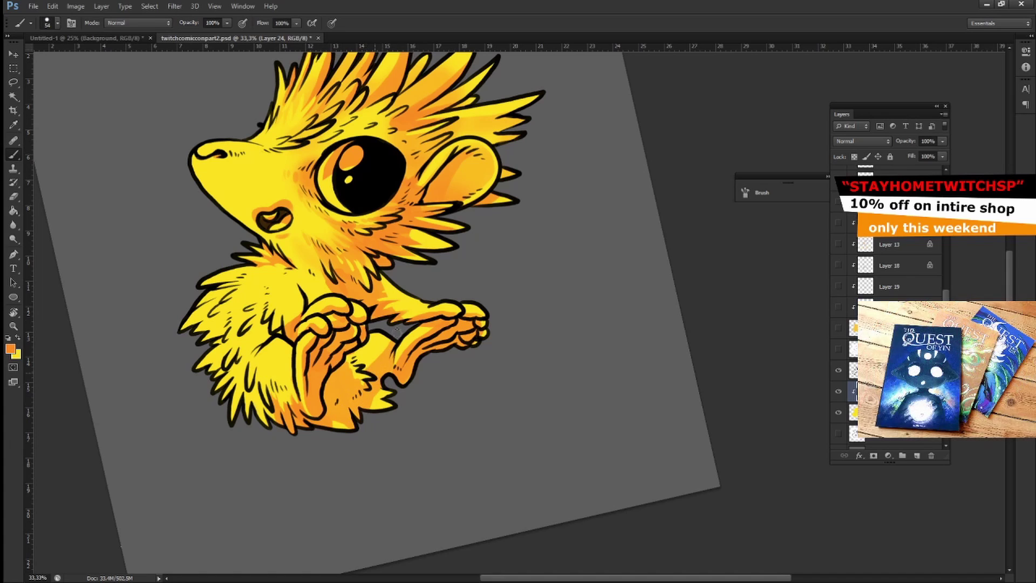
pyautogui.moveTo(249, 421)
pyautogui.mouseDown()
pyautogui.moveTo(237, 324)
pyautogui.moveTo(270, 296)
pyautogui.mouseUp()
pyautogui.press('e')
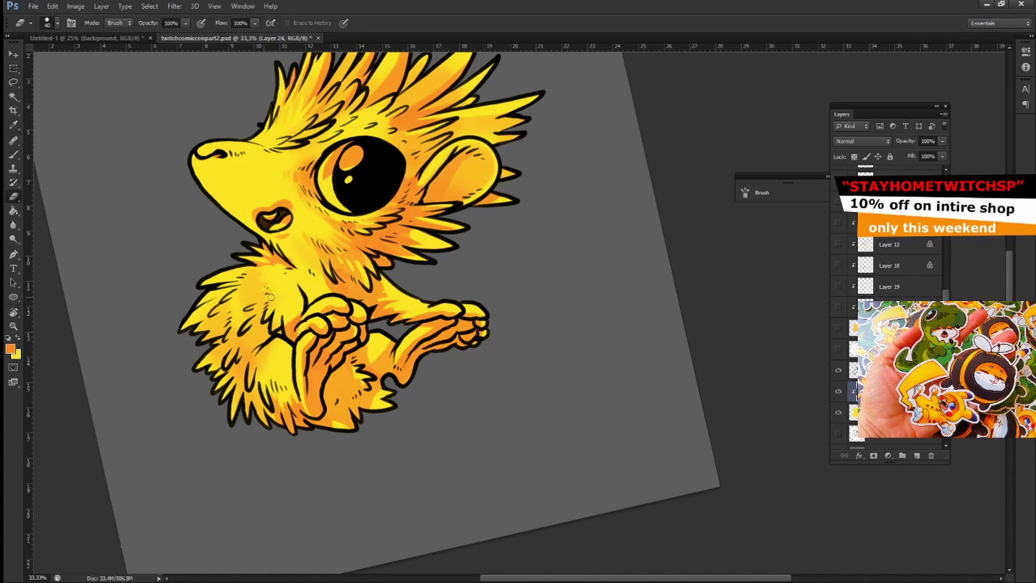
pyautogui.moveTo(240, 341); pyautogui.dragTo(221, 357)
# - Add small orange strokes to the lower-left fur, rotating the view until the creature stands upright
pyautogui.press('r')
pyautogui.moveTo(218, 315); pyautogui.dragTo(475, 292)
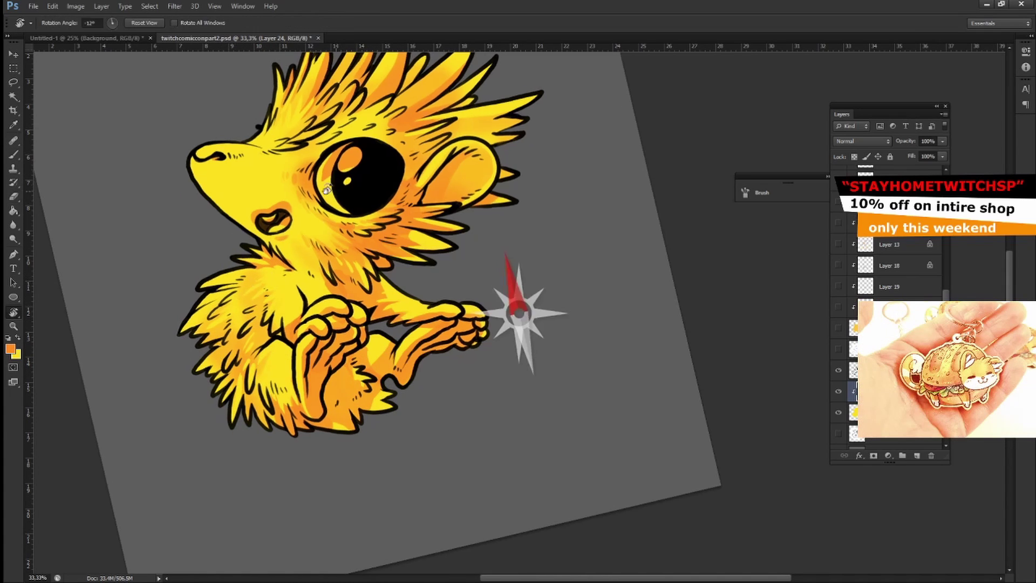
pyautogui.press('b')
pyautogui.press('Return')
pyautogui.moveTo(260, 402)
pyautogui.mouseDown()
pyautogui.moveTo(245, 450)
pyautogui.moveTo(232, 402)
pyautogui.mouseUp()
pyautogui.press('e')
pyautogui.press('r')
pyautogui.moveTo(190, 346); pyautogui.dragTo(238, 178)
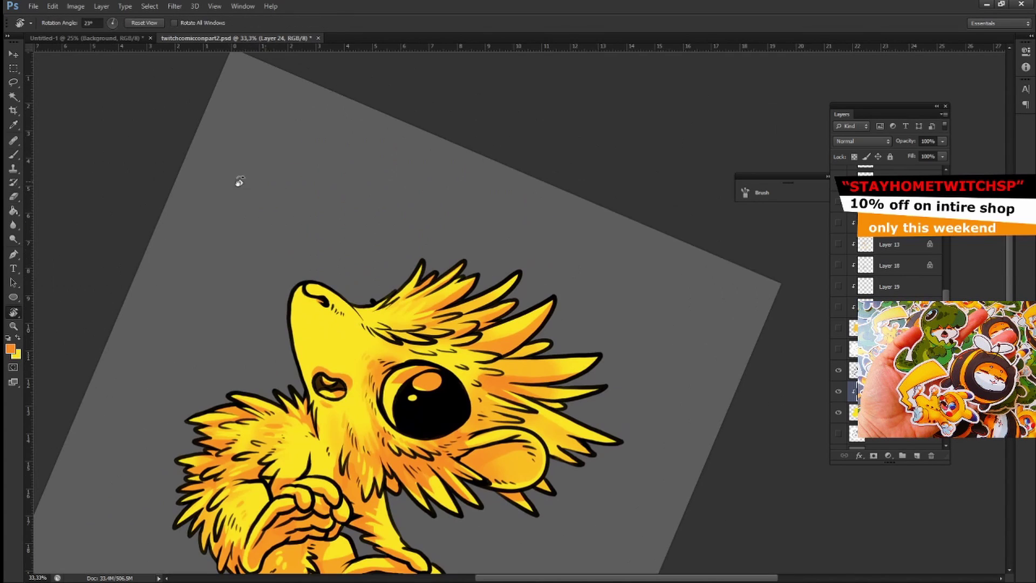
pyautogui.press('e')
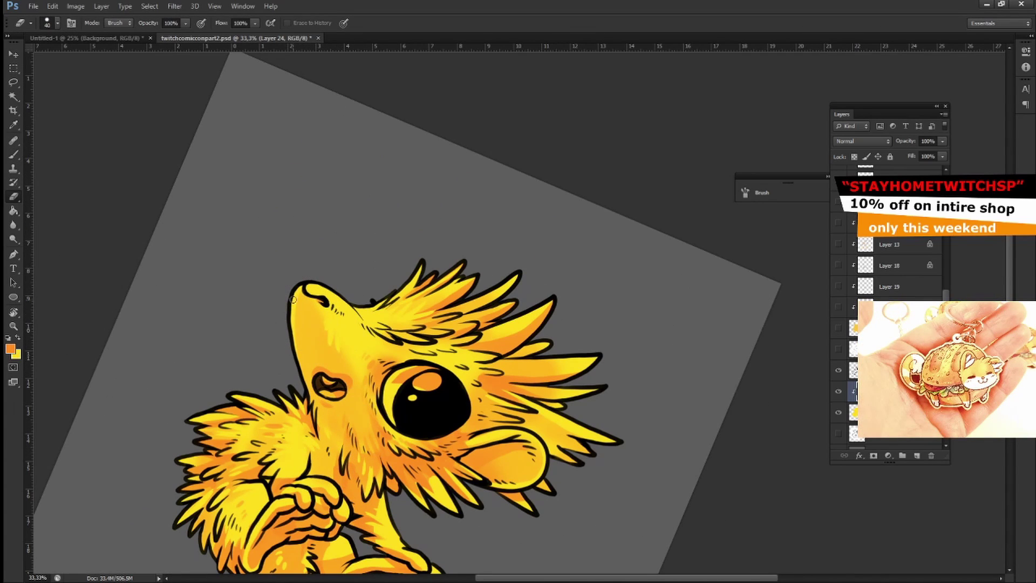
pyautogui.press('r')
pyautogui.moveTo(292, 300); pyautogui.dragTo(363, 198)
# - Adjust the brush size and reset the canvas rotation to 0°
pyautogui.press('b')
pyautogui.click(52, 23)
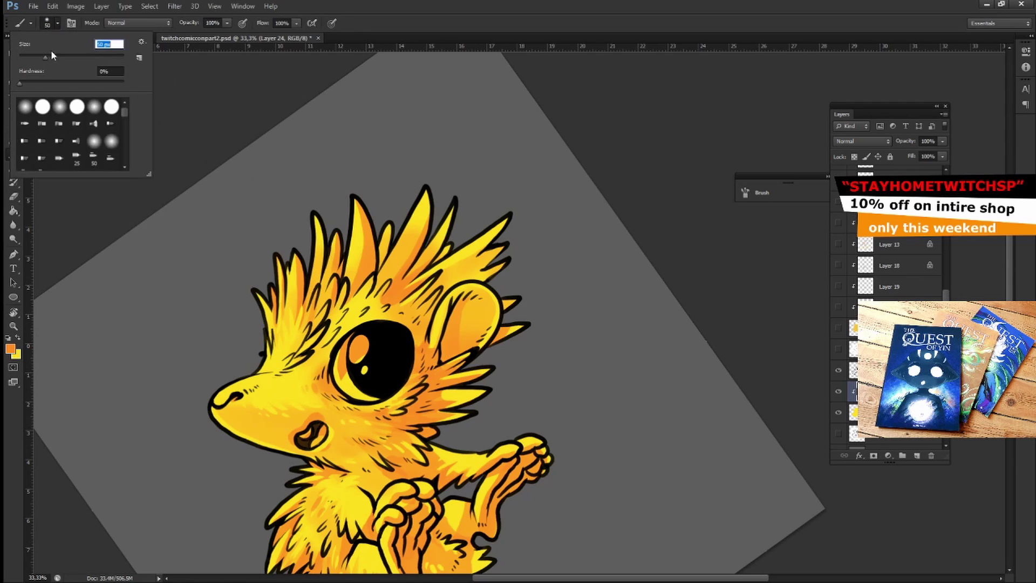
pyautogui.press('r')
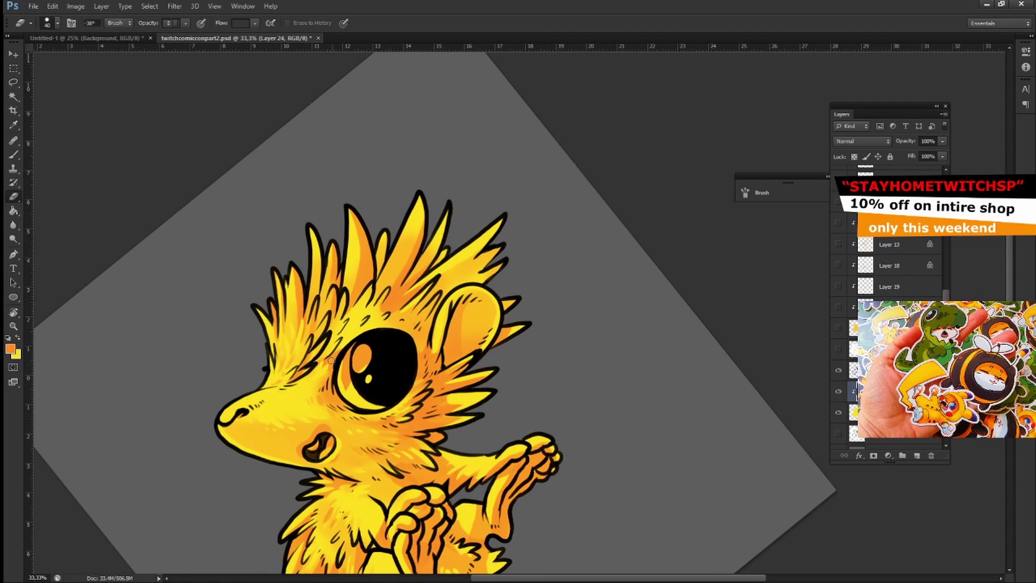
pyautogui.moveTo(594, 232); pyautogui.dragTo(602, 195)
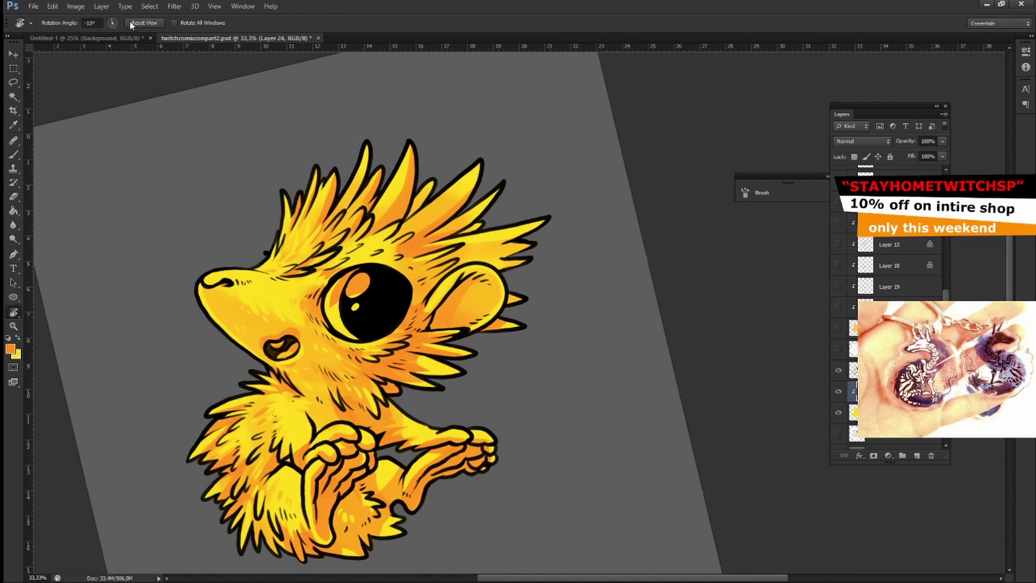
pyautogui.click(131, 24)
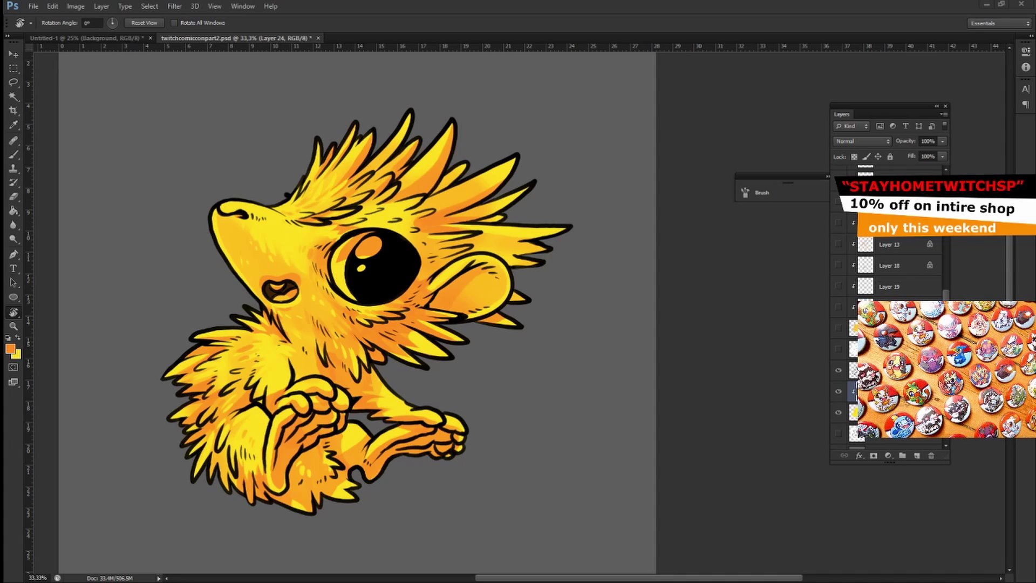
# - Paint brown over the nose, snout, mouth, neck and around the eye
pyautogui.press('b')
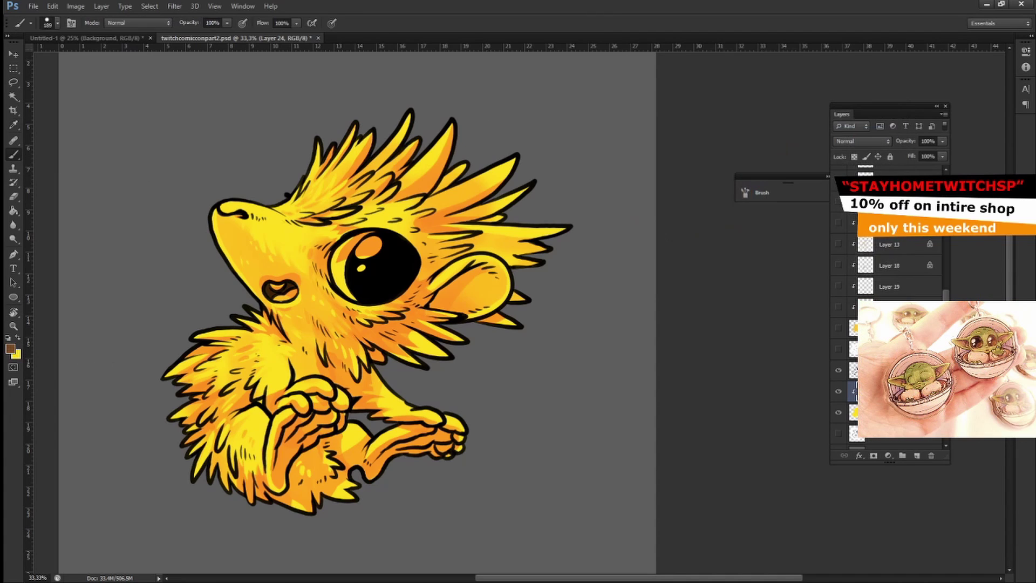
pyautogui.moveTo(221, 213)
pyautogui.mouseDown()
pyautogui.moveTo(248, 226)
pyautogui.moveTo(281, 292)
pyautogui.moveTo(346, 259)
pyautogui.moveTo(306, 333)
pyautogui.moveTo(345, 254)
pyautogui.moveTo(416, 216)
pyautogui.mouseUp()
pyautogui.press('e')
pyautogui.moveTo(273, 207); pyautogui.dragTo(318, 211)
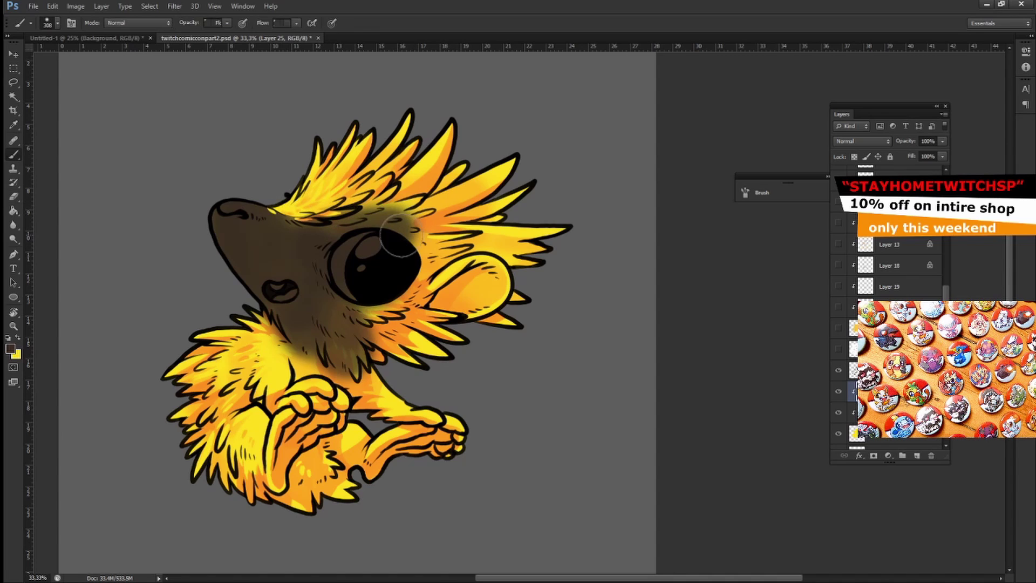
pyautogui.moveTo(400, 236)
pyautogui.mouseDown()
pyautogui.moveTo(448, 292)
pyautogui.moveTo(389, 134)
pyautogui.mouseUp()
# - Shrink the brush to 45 and shade the forehead, ear base and below the eye brown
pyautogui.press('r')
pyautogui.click(54, 23)
pyautogui.click(339, 349)
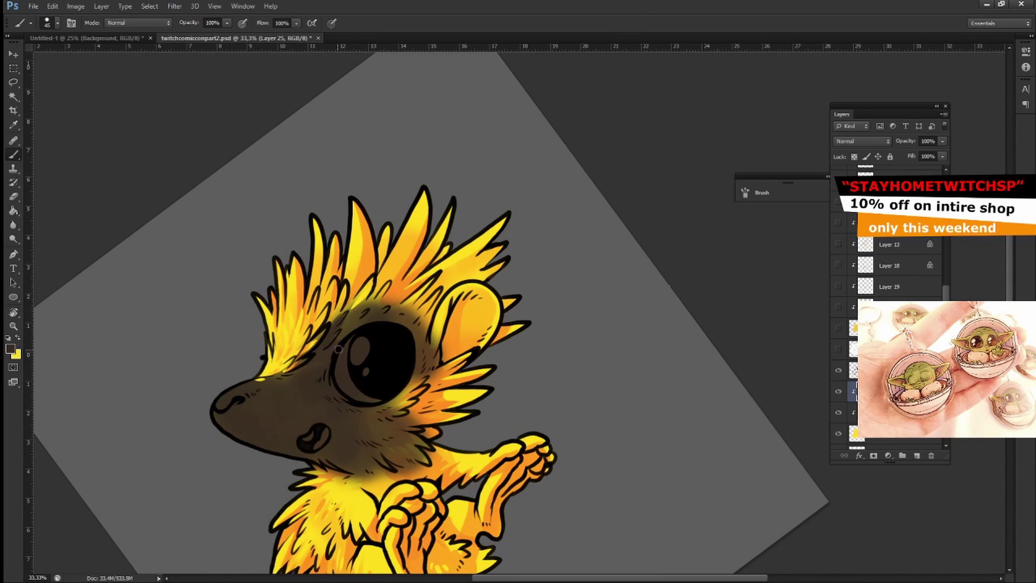
pyautogui.moveTo(350, 314); pyautogui.dragTo(411, 276)
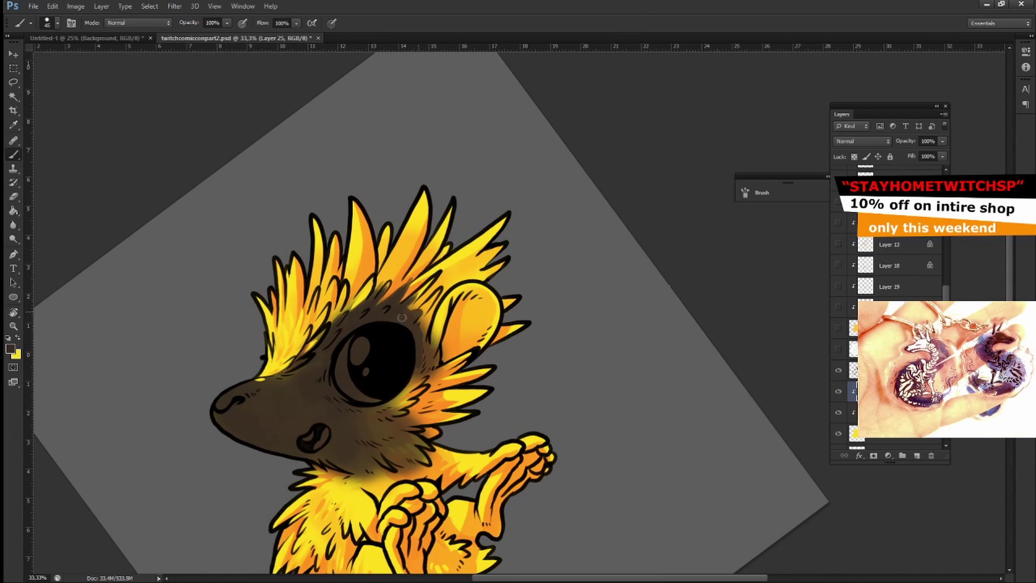
pyautogui.moveTo(401, 317); pyautogui.dragTo(442, 292)
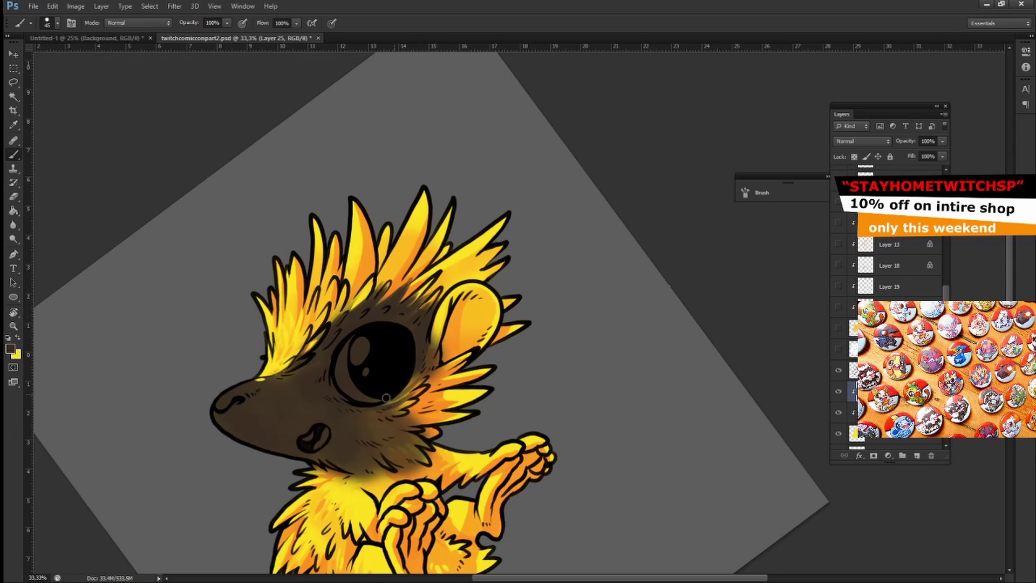
pyautogui.moveTo(387, 398)
pyautogui.mouseDown()
pyautogui.moveTo(426, 459)
pyautogui.moveTo(453, 384)
pyautogui.moveTo(443, 340)
pyautogui.moveTo(486, 308)
pyautogui.mouseUp()
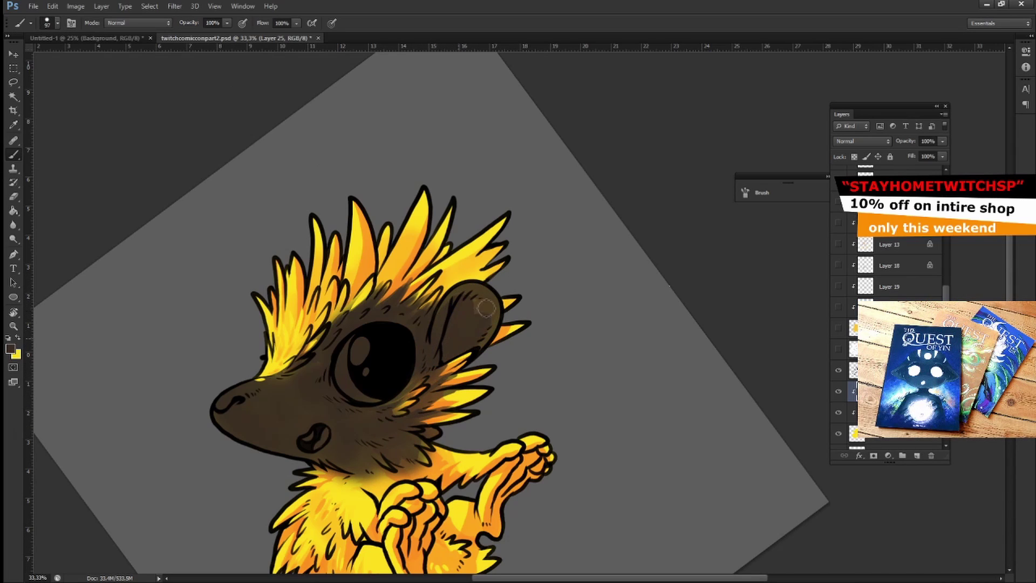
# - Paint the neck, chest fur, arms and paws dark brown, tidying around the right paw
pyautogui.scroll(-5, 529, 307)
pyautogui.moveTo(334, 372)
pyautogui.mouseDown()
pyautogui.moveTo(306, 393)
pyautogui.moveTo(403, 402)
pyautogui.mouseUp()
pyautogui.moveTo(394, 456); pyautogui.dragTo(399, 478)
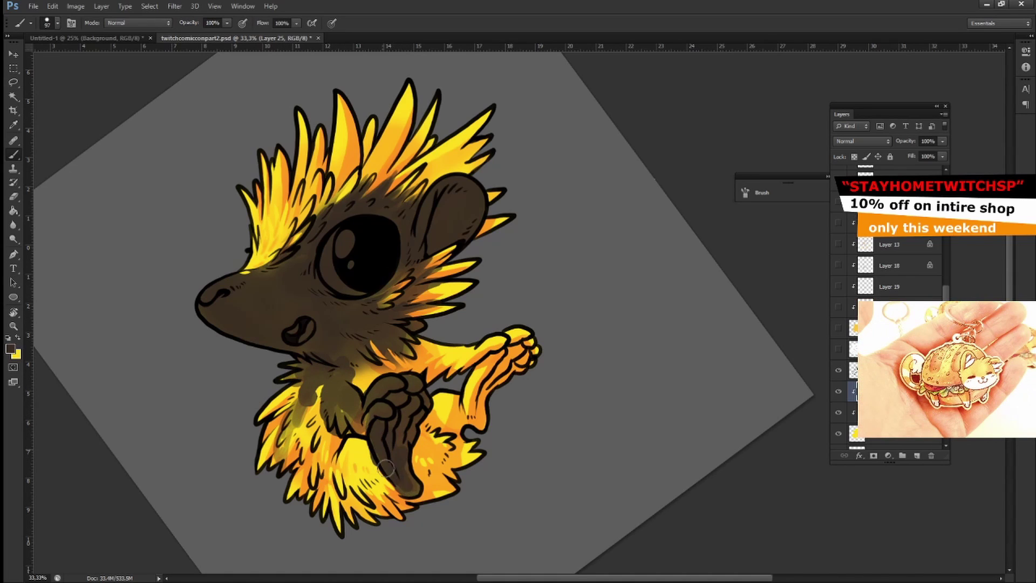
pyautogui.moveTo(411, 421); pyautogui.dragTo(367, 418)
pyautogui.press('e')
pyautogui.moveTo(302, 400); pyautogui.dragTo(330, 426)
pyautogui.moveTo(513, 324); pyautogui.dragTo(489, 345)
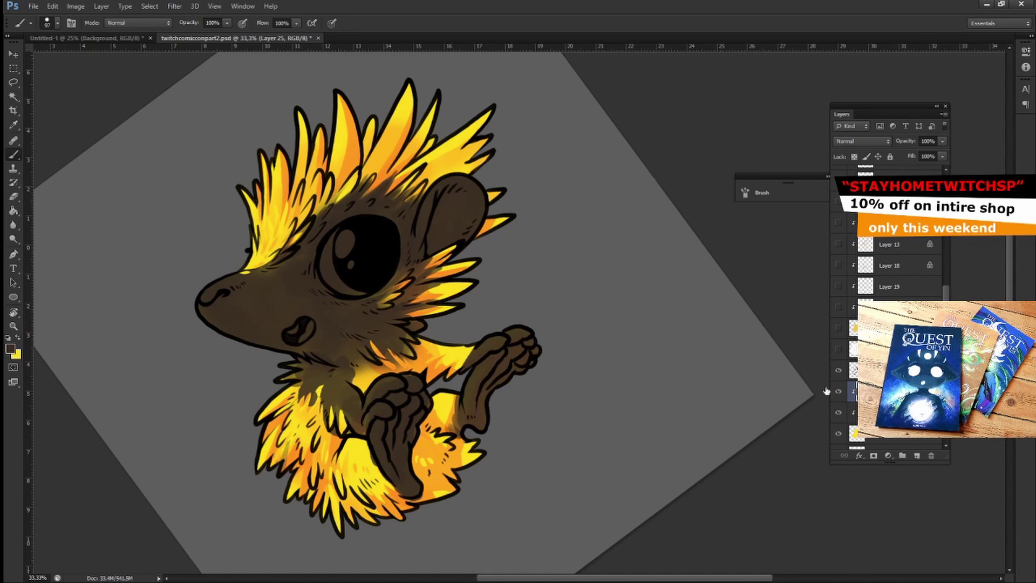
# - Erase brown from the lower fur and right arm to reveal the yellow underneath
pyautogui.press('e')
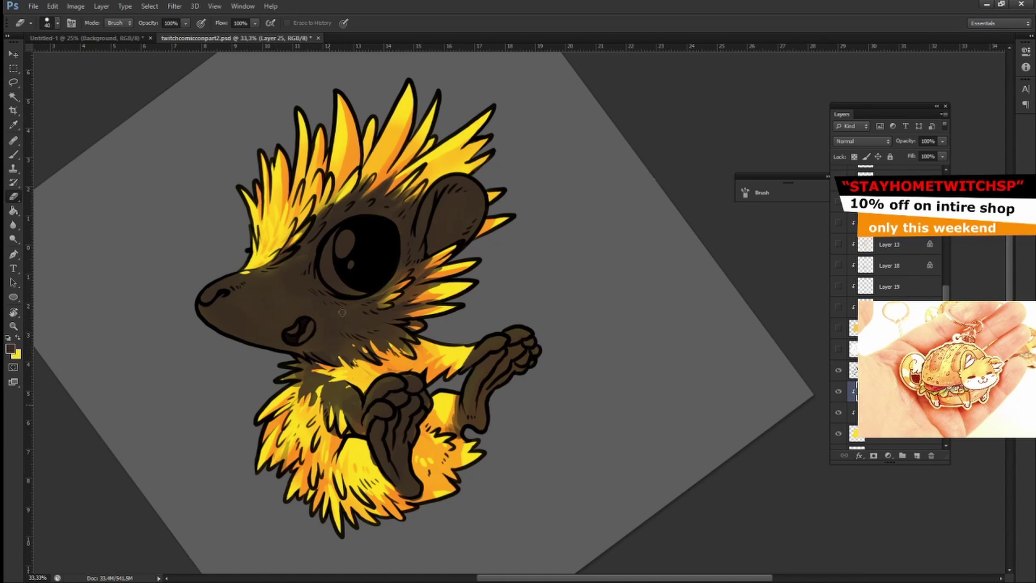
pyautogui.moveTo(302, 410); pyautogui.dragTo(378, 502)
pyautogui.moveTo(475, 334); pyautogui.dragTo(443, 367)
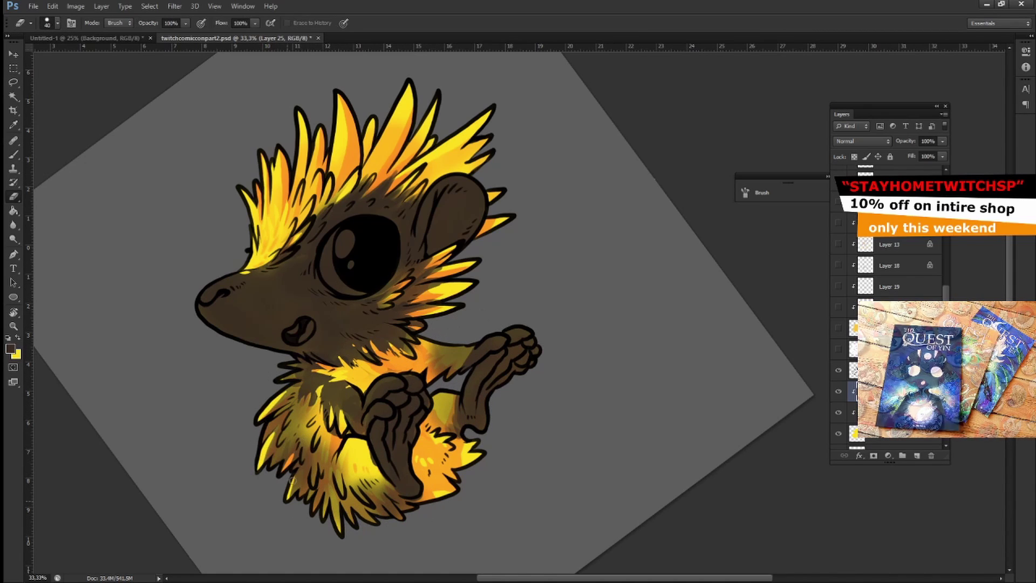
# - Reset the view upright, swap to a peach colour and paint a lighter tone on the nose
pyautogui.press('r')
pyautogui.press('Escape')
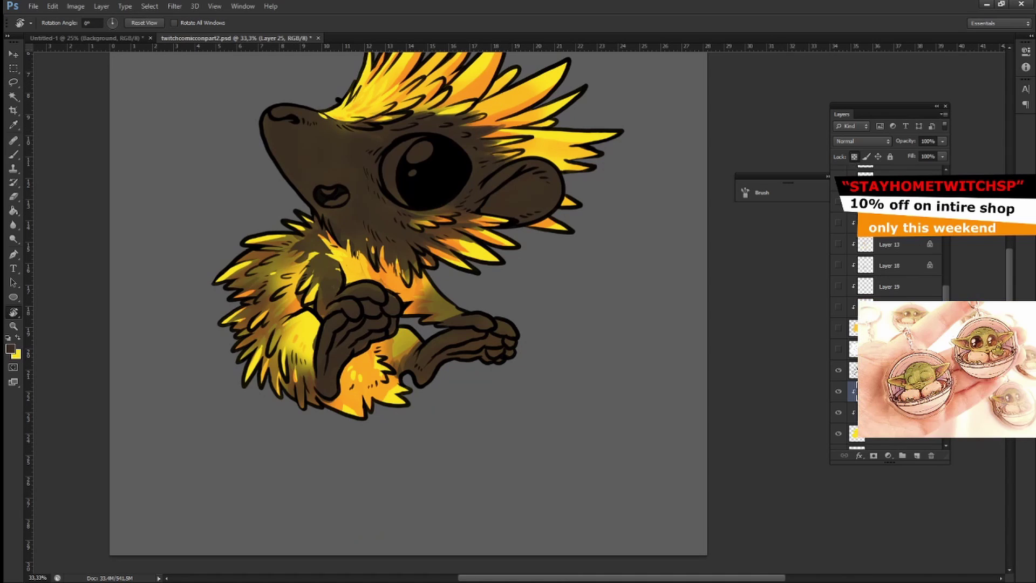
pyautogui.click(10, 349)
pyautogui.press('Escape')
pyautogui.press('x')
pyautogui.press('b')
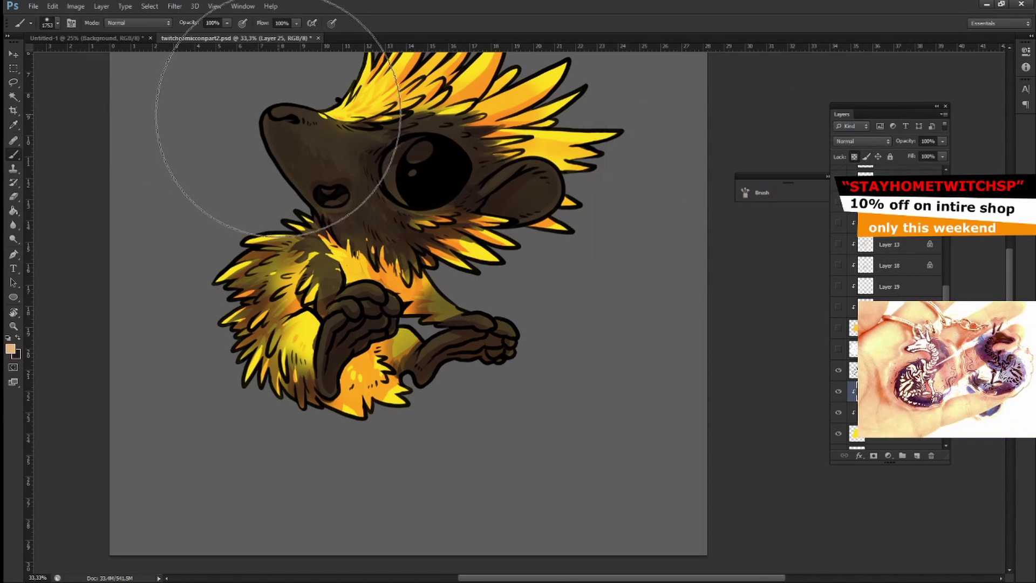
pyautogui.moveTo(276, 114); pyautogui.dragTo(297, 135)
# - On a new layer, brush peach highlights over the snout and arms, then reselect dark brown
pyautogui.press('[')
pyautogui.press('[')
pyautogui.press('[')
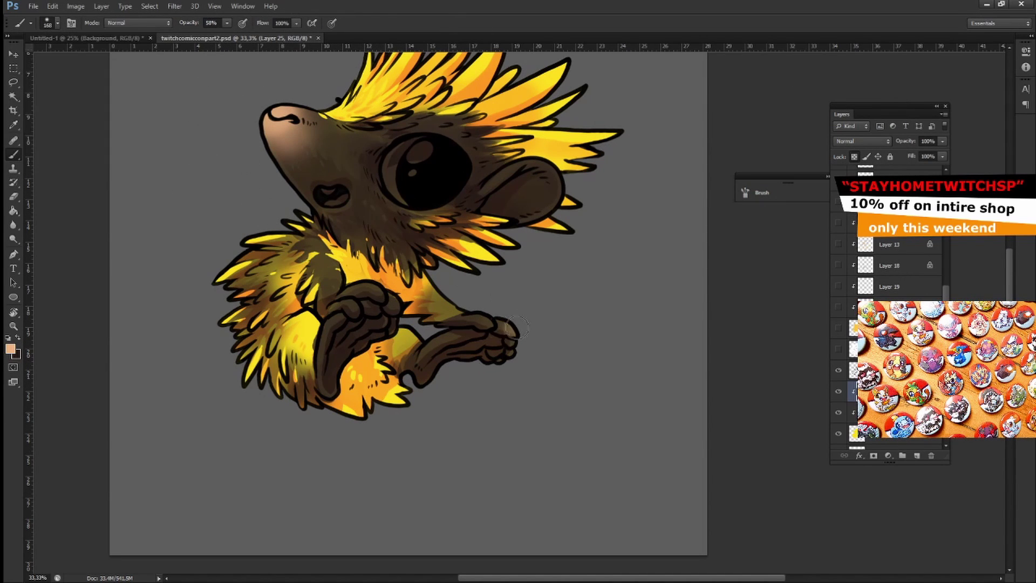
pyautogui.hotkey('ctrl', 'shift', 'alt', 'n')
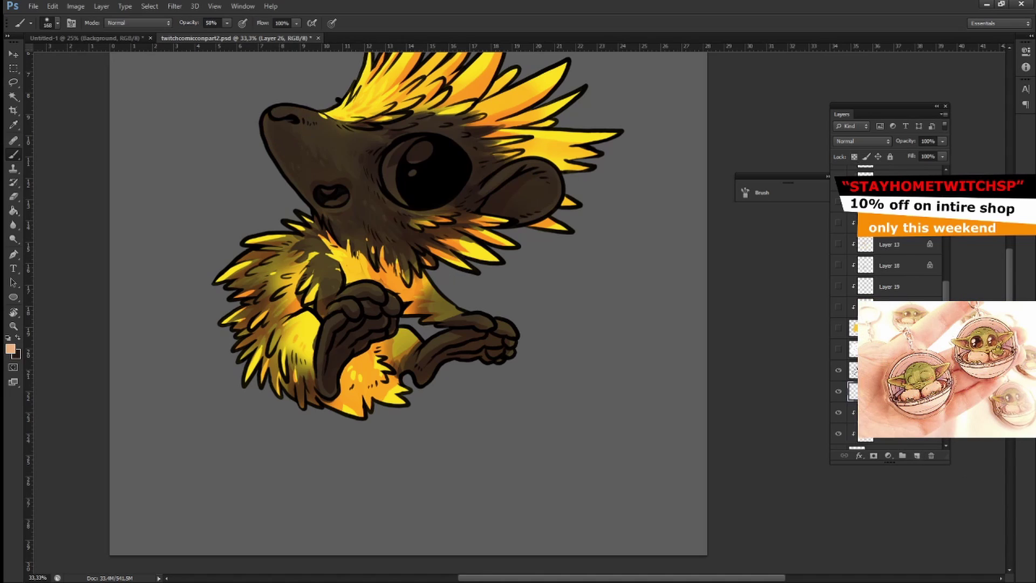
pyautogui.press(']')
pyautogui.press(']')
pyautogui.press(']')
pyautogui.moveTo(259, 108); pyautogui.dragTo(308, 162)
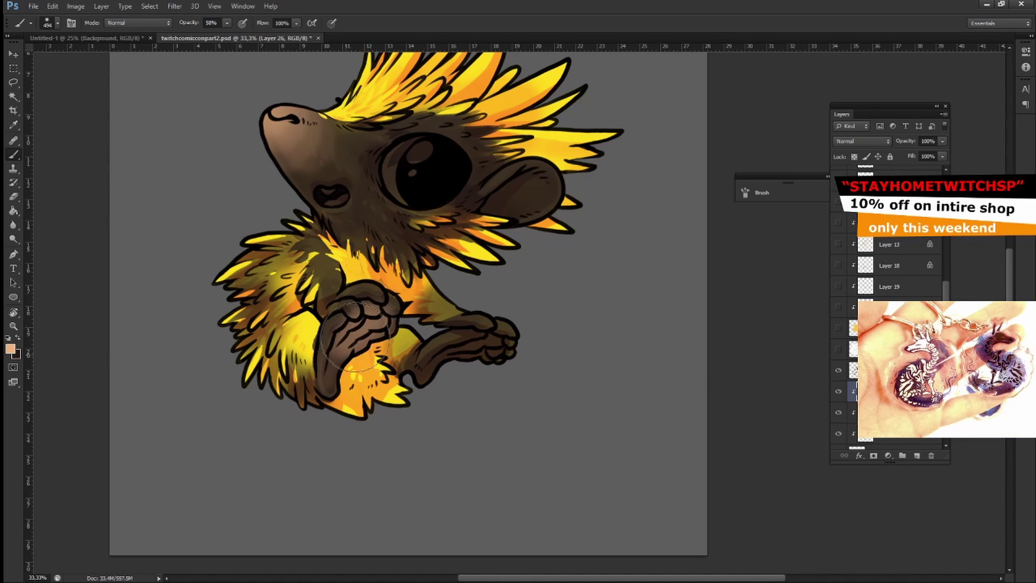
pyautogui.moveTo(352, 347); pyautogui.dragTo(479, 367)
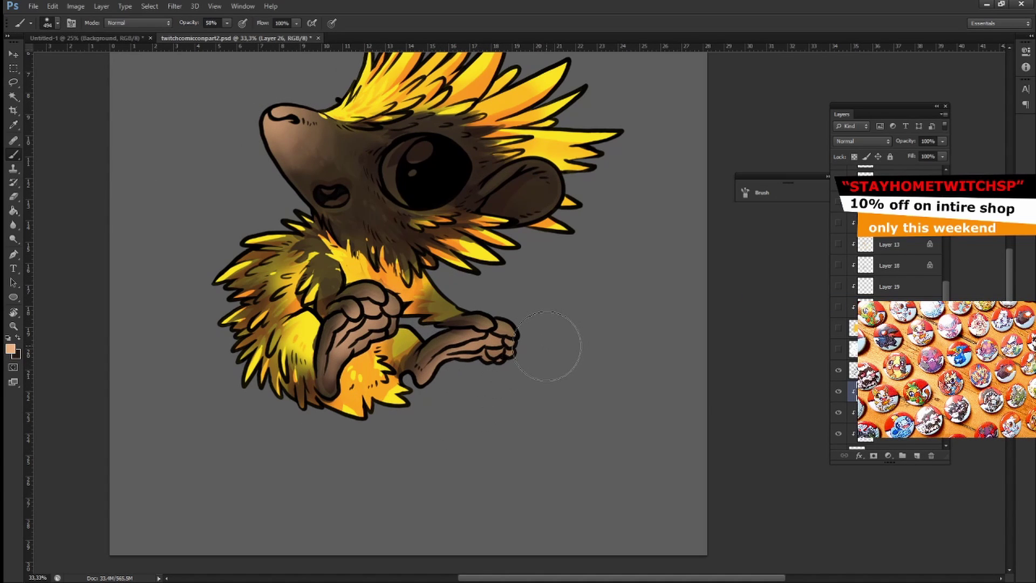
pyautogui.click(10, 348)
pyautogui.click(806, 123)
# - Pan the view across the finished illustration
pyautogui.moveTo(626, 192); pyautogui.dragTo(582, 144)
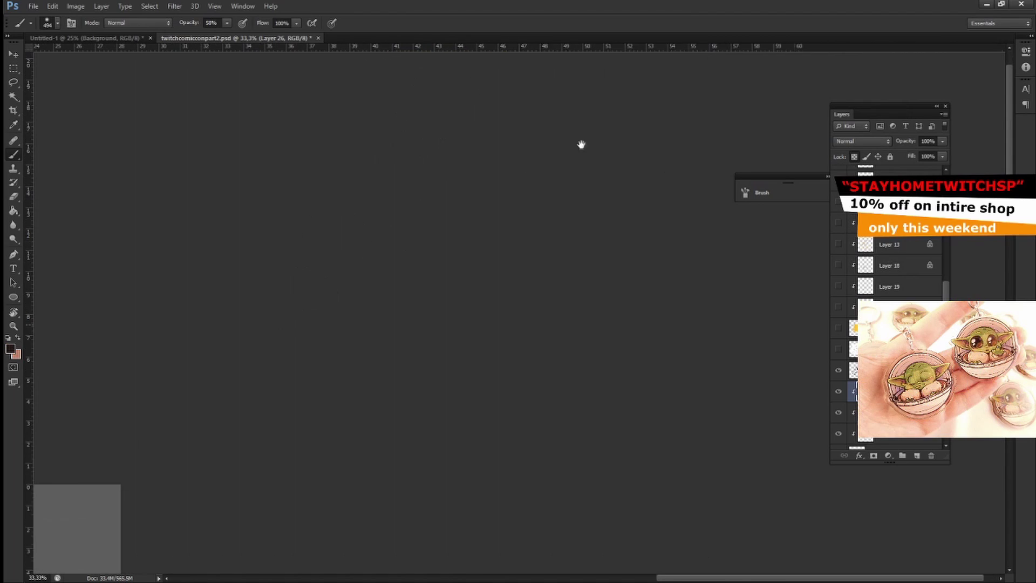